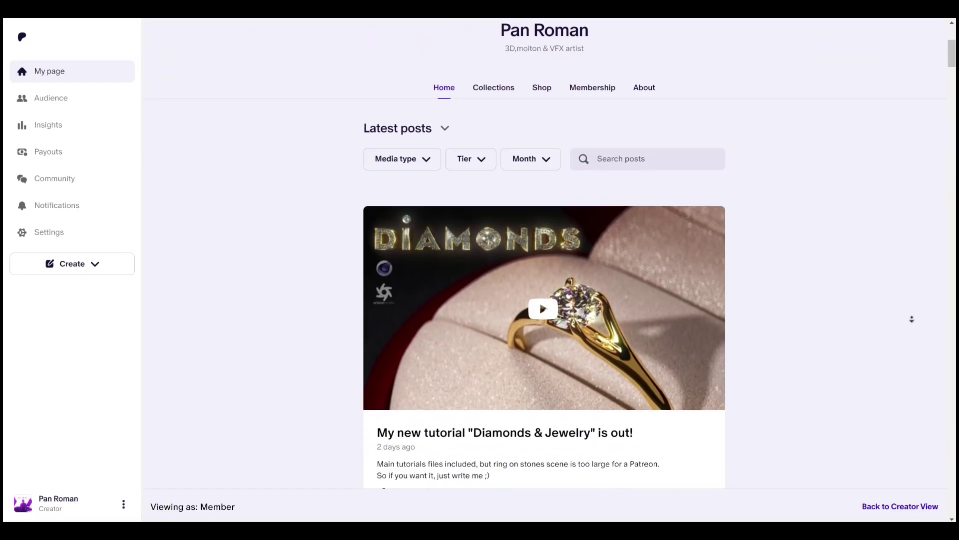
- Browse the creator's latest Patreon posts and their attached project files
{"action": "scroll", "coordinate": [911, 319], "scroll_direction": "down", "scroll_amount": 5}
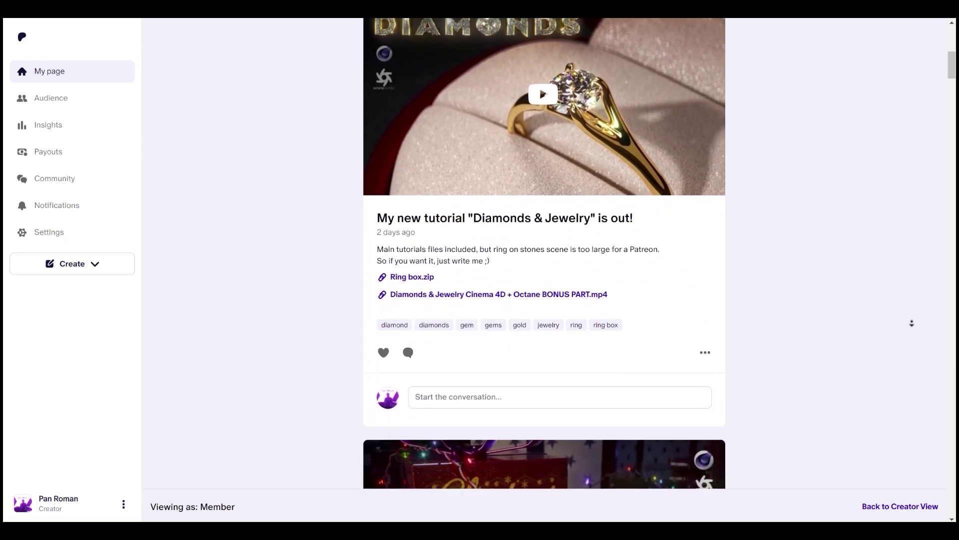
{"action": "scroll", "coordinate": [912, 323], "scroll_direction": "down", "scroll_amount": 3}
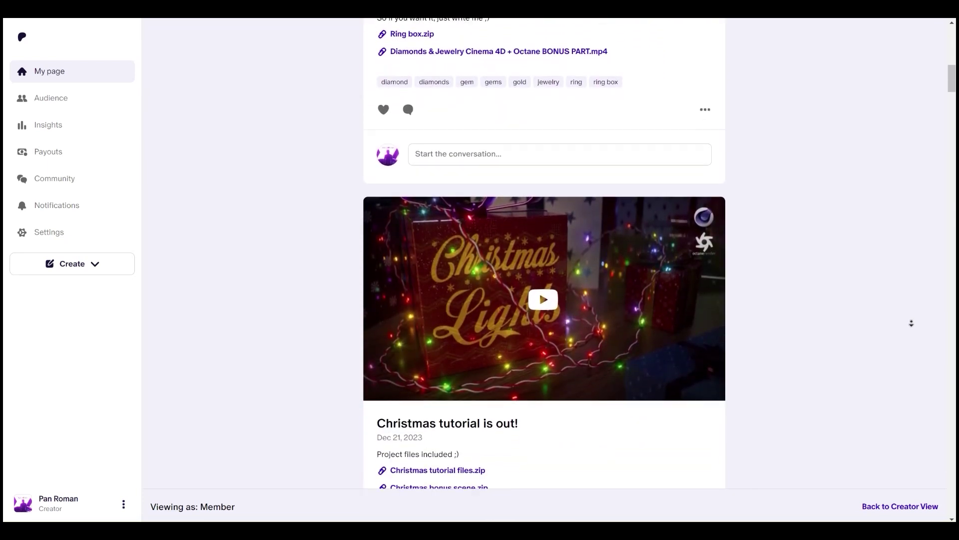
{"action": "scroll", "coordinate": [911, 323], "scroll_direction": "down", "scroll_amount": 5}
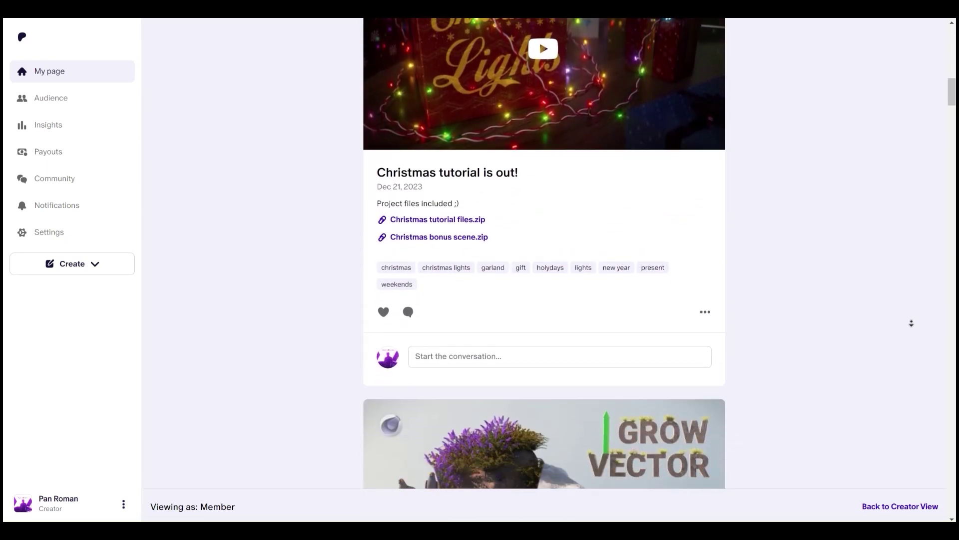
{"action": "scroll", "coordinate": [911, 324], "scroll_direction": "down", "scroll_amount": 3}
{"action": "scroll", "coordinate": [911, 324], "scroll_direction": "down", "scroll_amount": 5}
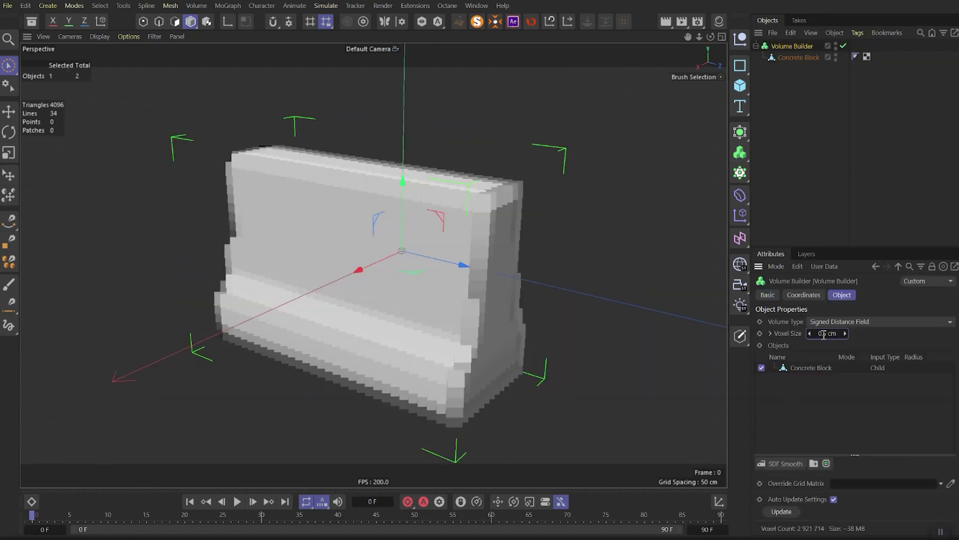
- Set the Volume Builder's voxel size to 0.5 cm and add an SDF Close and Open filter above the Concrete Block
{"action": "type", "text": "0.5"}
{"action": "key", "text": "Return"}
{"action": "left_click_drag", "start_coordinate": [784, 61], "coordinate": [794, 368]}
{"action": "left_click_drag", "start_coordinate": [786, 463], "coordinate": [792, 498]}
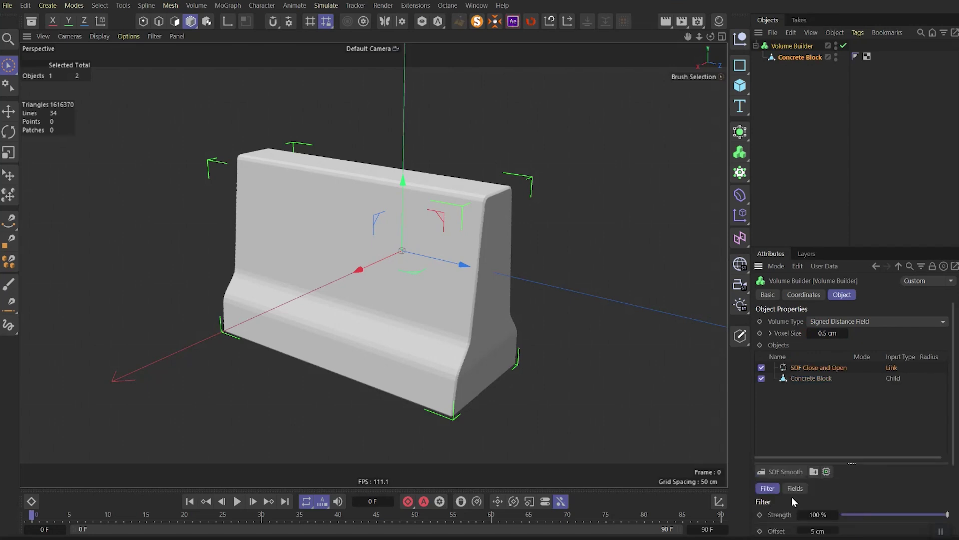
- Set the SDF Close and Open filter's offset to -1 cm and its iterations to 2
{"action": "scroll", "coordinate": [792, 500], "scroll_direction": "down", "scroll_amount": 2}
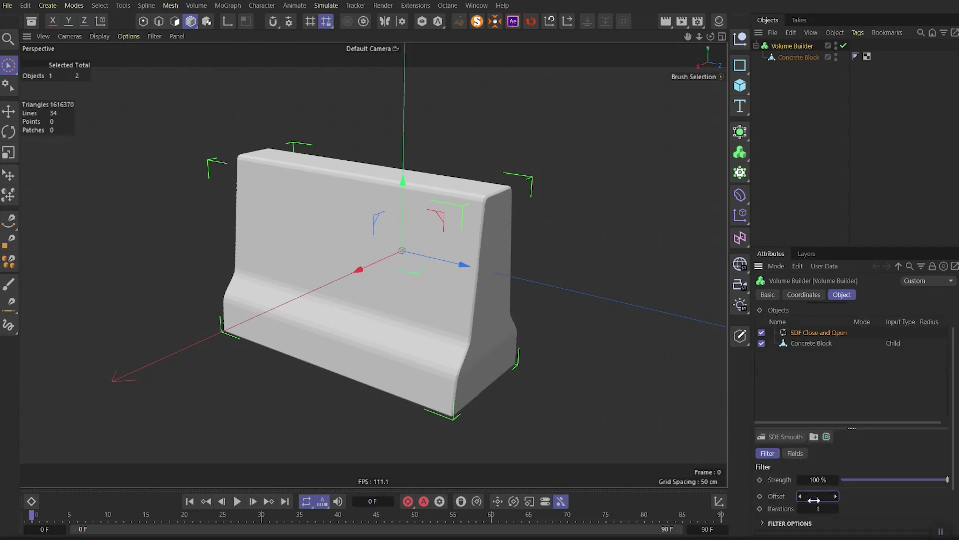
{"action": "double_click", "coordinate": [818, 507]}
{"action": "type", "text": "2"}
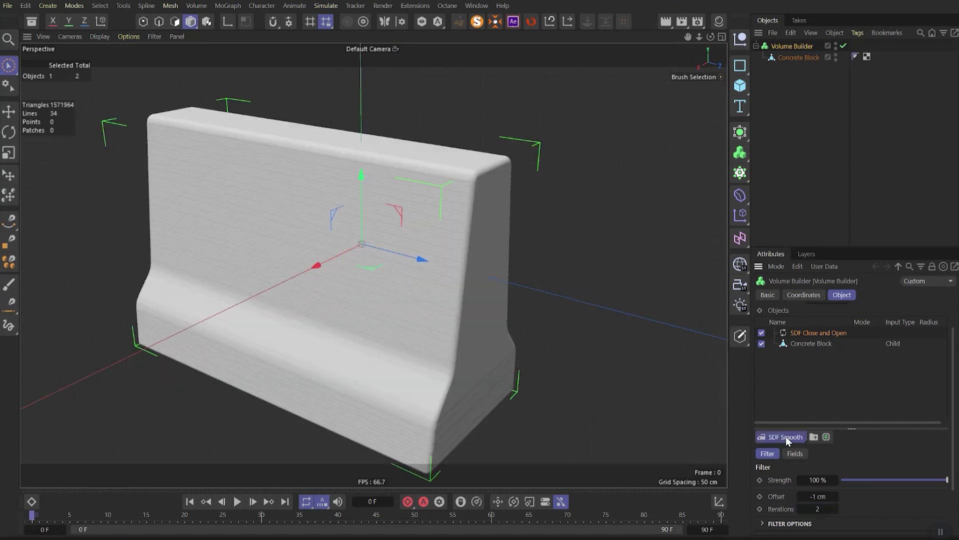
- Add an SDF Smooth filter named Shape 2 to the Volume Builder and turn it off
{"action": "left_click", "coordinate": [786, 437]}
{"action": "left_click", "coordinate": [788, 447]}
{"action": "left_click", "coordinate": [761, 333]}
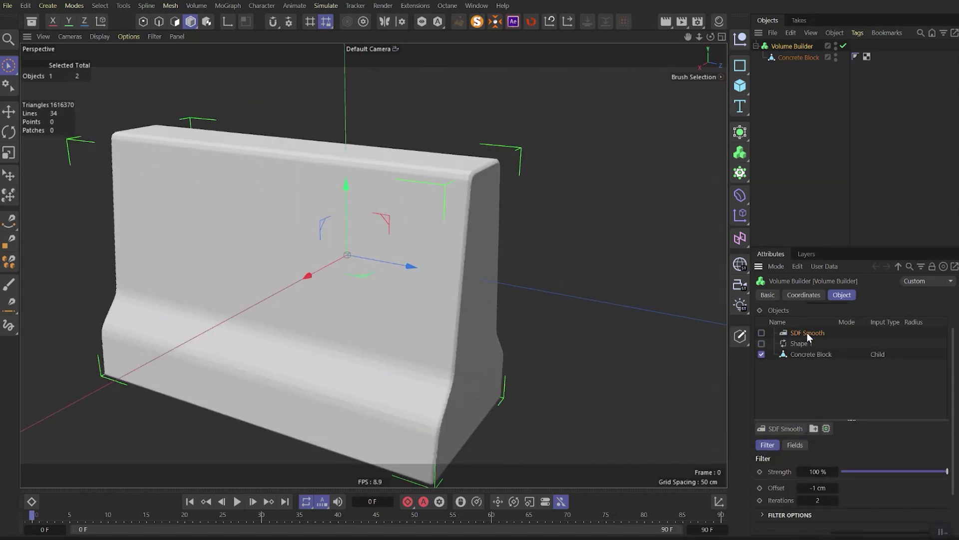
{"action": "double_click", "coordinate": [807, 333]}
{"action": "type", "text": "Shape 2"}
{"action": "key", "text": "Return"}
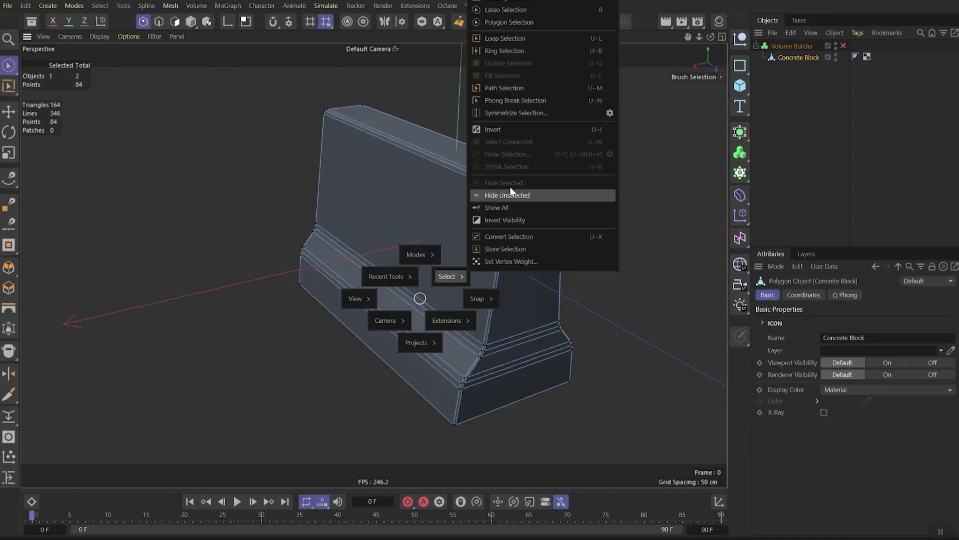
- Select all Phong-break edges of the Concrete Block and remove the duplicate parallel edge loops from the selection with Loop Selection
{"action": "left_click", "coordinate": [523, 99]}
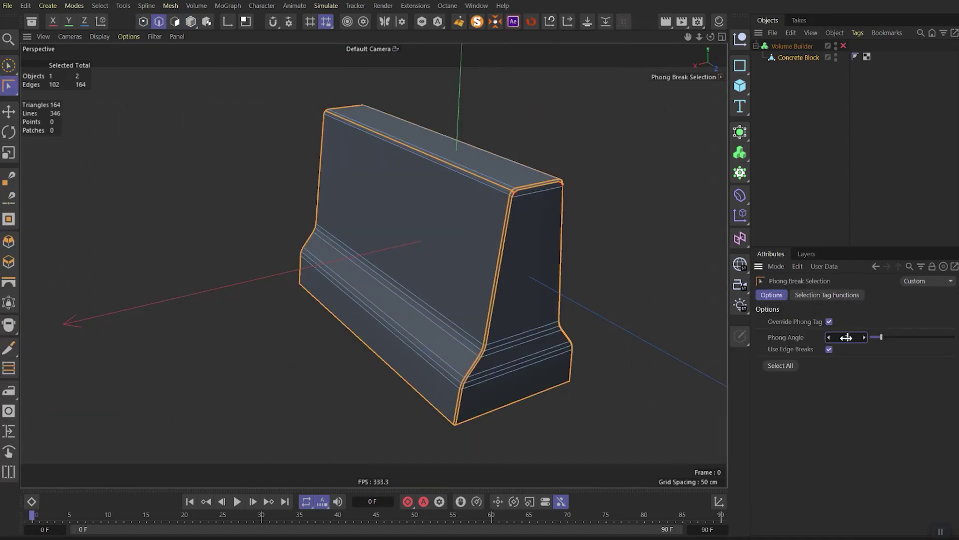
{"action": "left_click", "coordinate": [785, 366]}
{"action": "key", "text": "u"}
{"action": "key", "text": "l"}
{"action": "scroll", "coordinate": [517, 352], "scroll_direction": "up", "scroll_amount": 2}
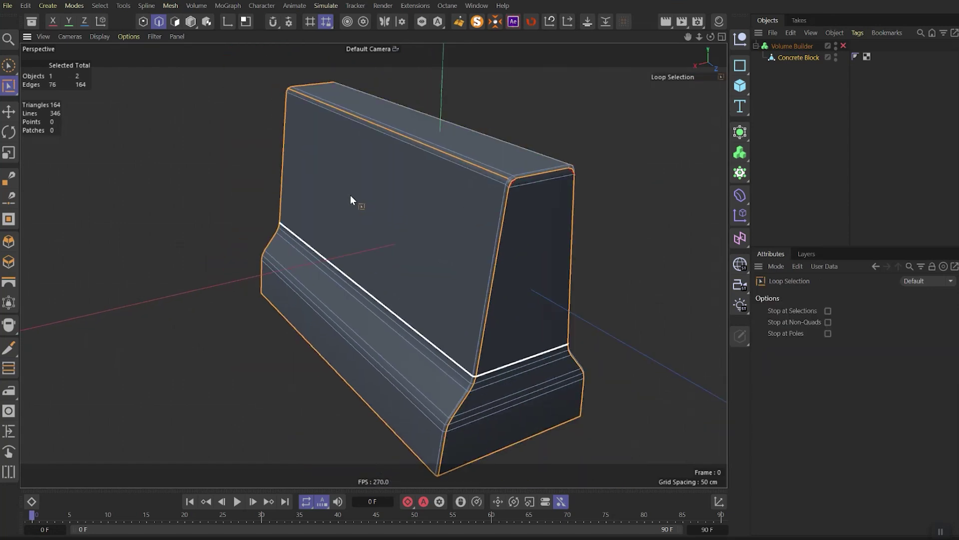
{"action": "left_click_drag", "start_coordinate": [351, 200], "coordinate": [409, 218], "text": "alt"}
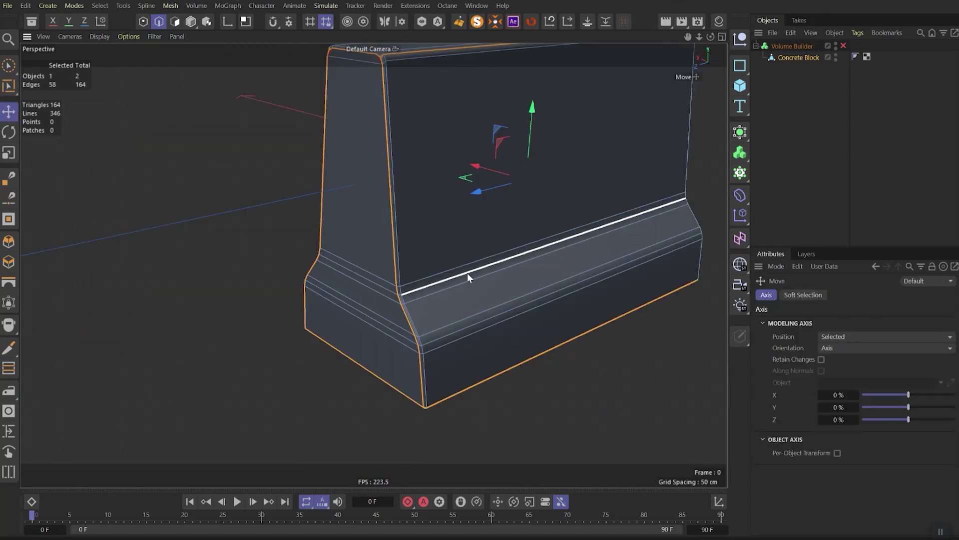
- Add the long crease edges on both sides of the flared base to the selection and deselect the block's bottom edges
{"action": "double_click", "coordinate": [467, 273], "text": "shift"}
{"action": "left_click", "coordinate": [467, 277]}
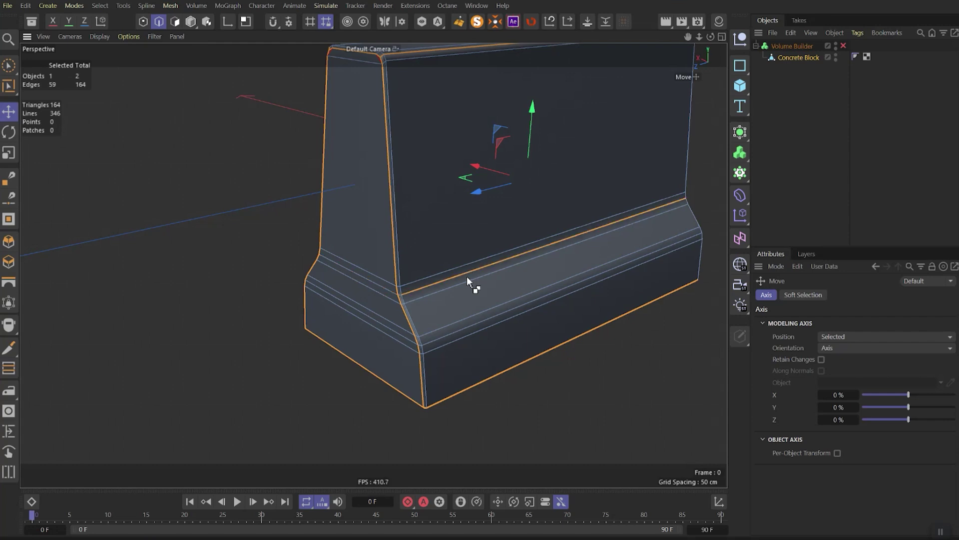
{"action": "left_click", "coordinate": [478, 328], "text": "shift"}
{"action": "left_click_drag", "start_coordinate": [287, 235], "coordinate": [464, 230], "text": "alt"}
{"action": "left_click", "coordinate": [266, 288], "text": "shift"}
{"action": "left_click", "coordinate": [225, 323], "text": "shift"}
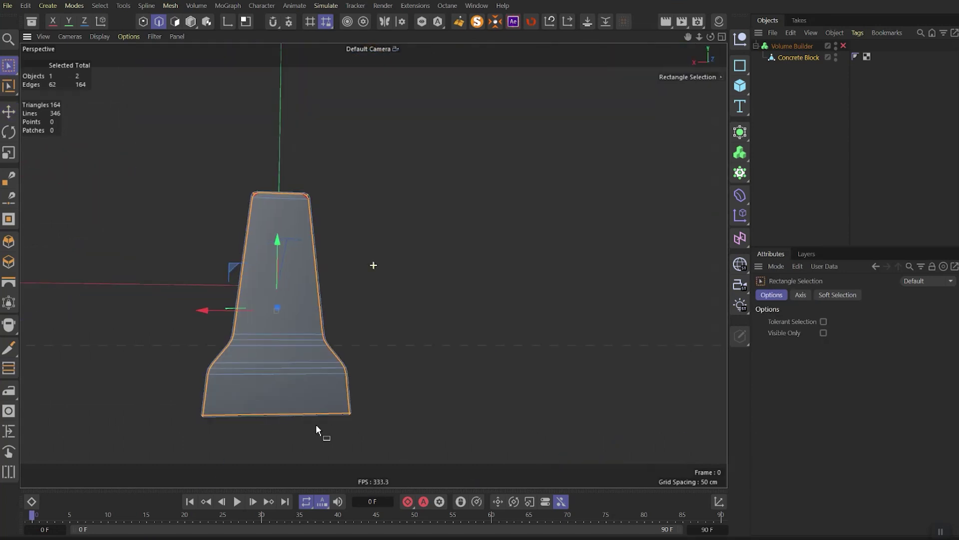
{"action": "middle_click_drag", "start_coordinate": [316, 428], "coordinate": [340, 361], "text": "alt"}
{"action": "left_click_drag", "start_coordinate": [131, 405], "coordinate": [438, 330], "text": "ctrl"}
- Convert the selected edges of the Concrete Block with the Edge to Spline command
{"action": "left_click_drag", "start_coordinate": [293, 320], "coordinate": [410, 340], "text": "alt"}
{"action": "middle_click_drag", "start_coordinate": [279, 305], "coordinate": [487, 360], "text": "alt"}
{"action": "left_click_drag", "start_coordinate": [330, 293], "coordinate": [491, 306], "text": "alt"}
{"action": "key", "text": "shift+c"}
{"action": "type", "text": "ed"}
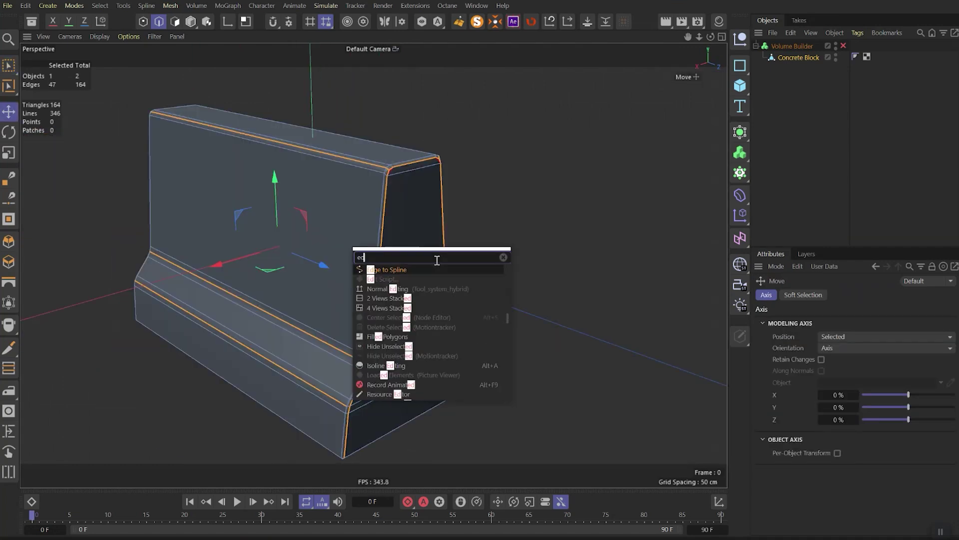
{"action": "type", "text": "ge"}
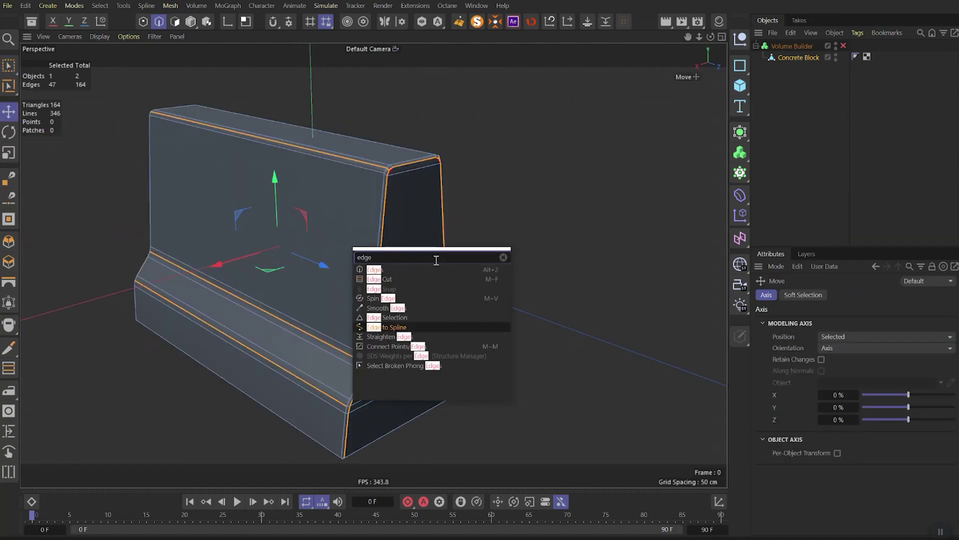
{"action": "left_click", "coordinate": [383, 328]}
- Include the extracted edge spline in the Volume Builder with a radius of 2 cm and a density of 1
{"action": "left_click", "coordinate": [793, 57]}
{"action": "key", "text": "shift+g"}
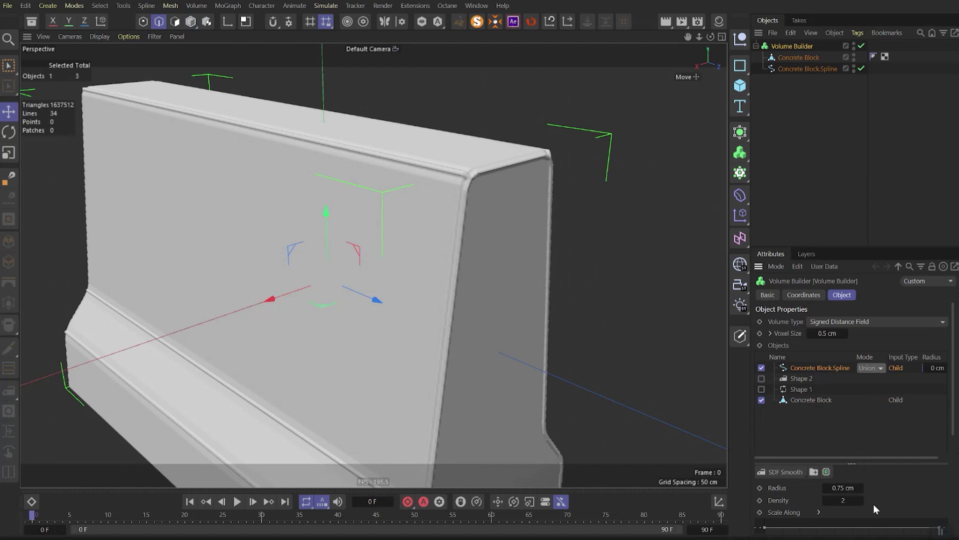
{"action": "left_click", "coordinate": [843, 488]}
{"action": "type", "text": "2"}
{"action": "key", "text": "Return"}
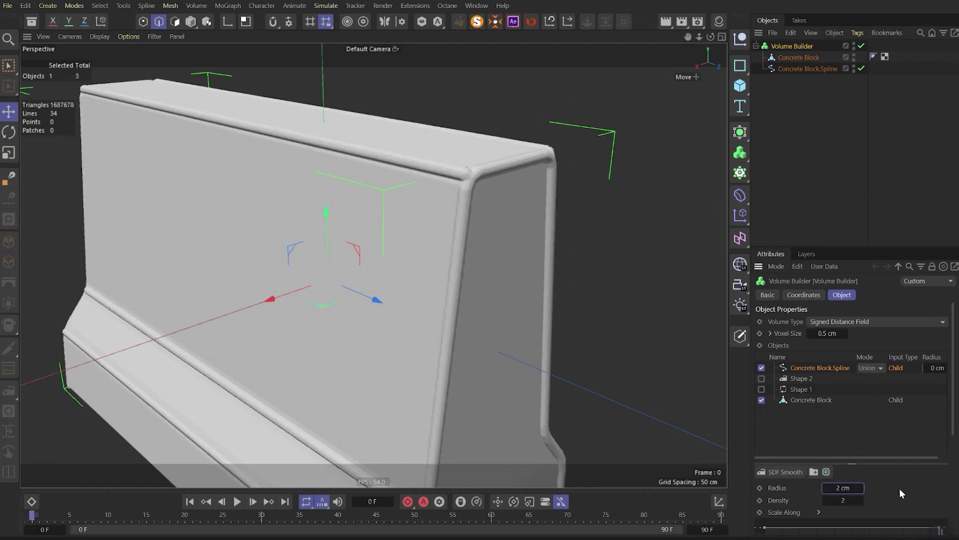
{"action": "key", "text": "Tab"}
{"action": "type", "text": "3"}
{"action": "key", "text": "Return"}
{"action": "key", "text": "Return"}
- Move the spline into a new folder in the Volume Builder and set the folder's mode to Subtract
{"action": "left_click", "coordinate": [815, 472]}
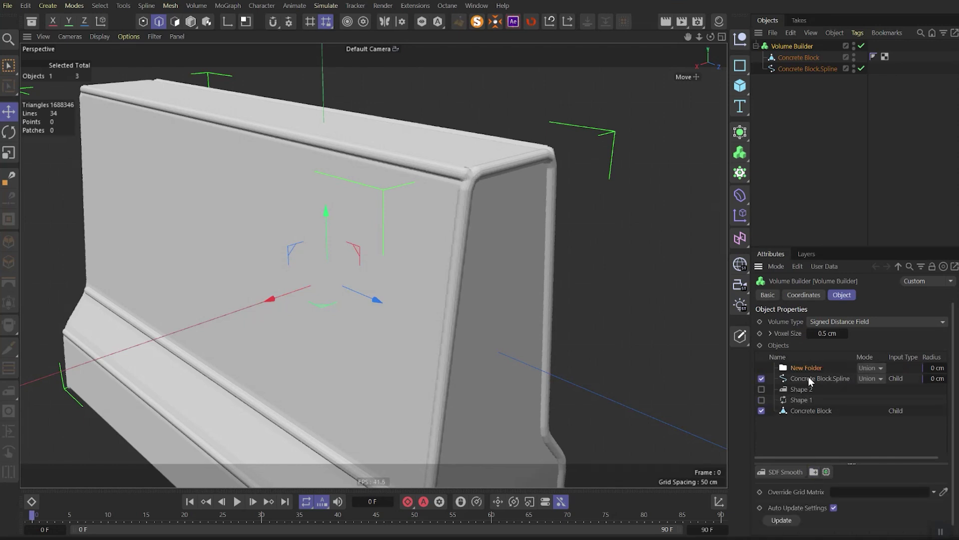
{"action": "left_click_drag", "start_coordinate": [800, 376], "coordinate": [808, 369]}
{"action": "left_click", "coordinate": [879, 367]}
{"action": "left_click", "coordinate": [885, 398]}
- Rename the Concrete Block spline as Edges
{"action": "double_click", "coordinate": [805, 68]}
{"action": "type", "text": "Edges"}
{"action": "key", "text": "Return"}
- Add an SDF Dilate and Erode filter above Edges in the Subtract folder with an offset of -25 cm
{"action": "left_click", "coordinate": [814, 46]}
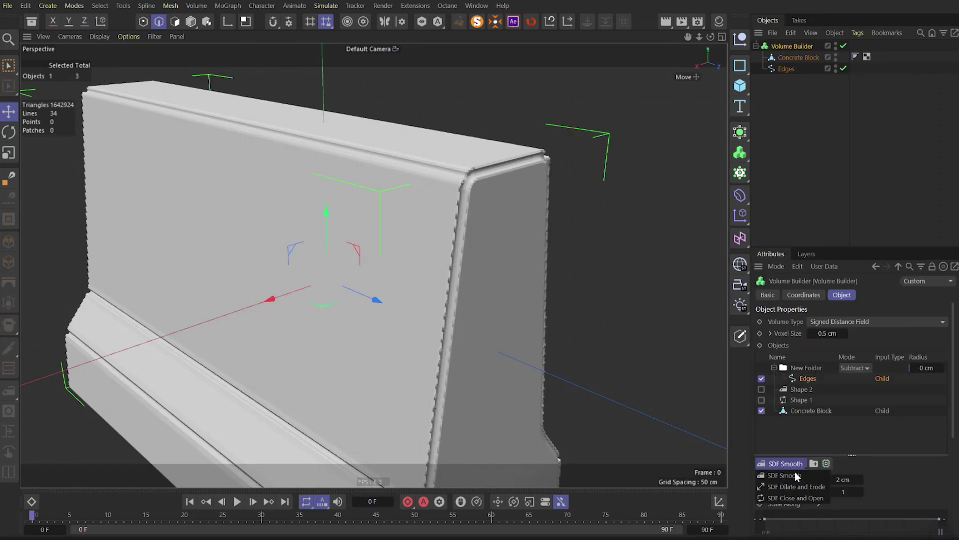
{"action": "scroll", "coordinate": [809, 490], "scroll_direction": "down", "scroll_amount": 2}
{"action": "left_click_drag", "start_coordinate": [820, 494], "coordinate": [815, 493]}
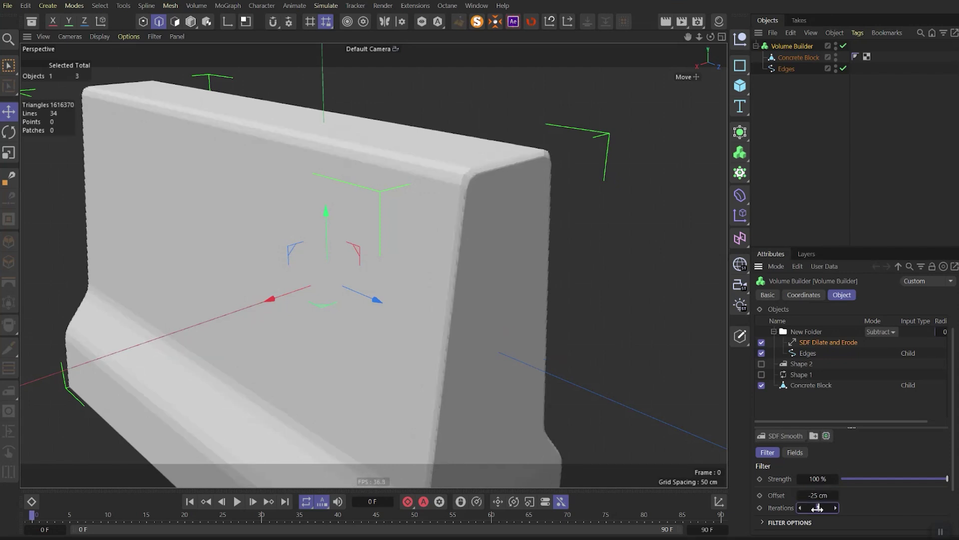
- Add a Shader Field with a Luka Noise shader to the SDF Dilate and Erode filter's fields
{"action": "left_click", "coordinate": [795, 452]}
{"action": "scroll", "coordinate": [784, 470], "scroll_direction": "down", "scroll_amount": 3}
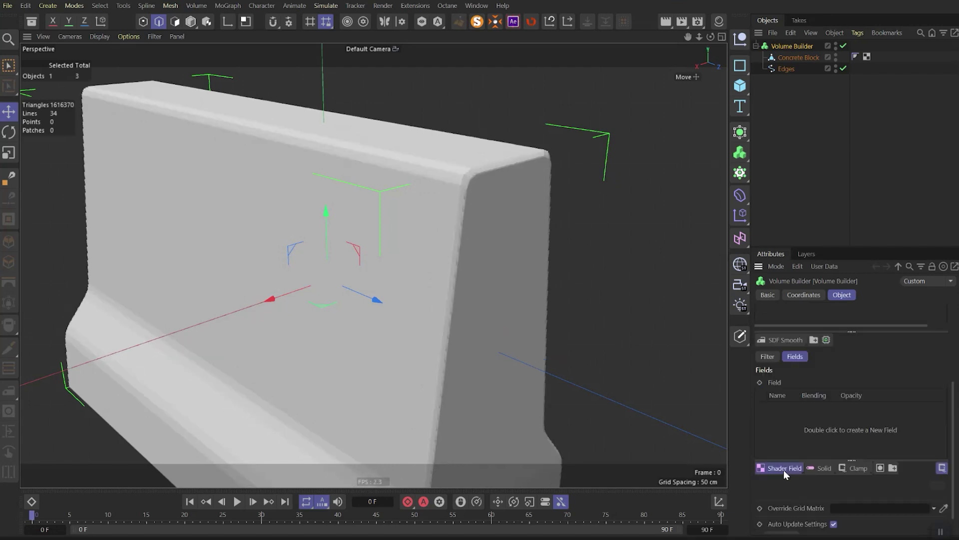
{"action": "left_click", "coordinate": [784, 470]}
{"action": "left_click", "coordinate": [800, 393]}
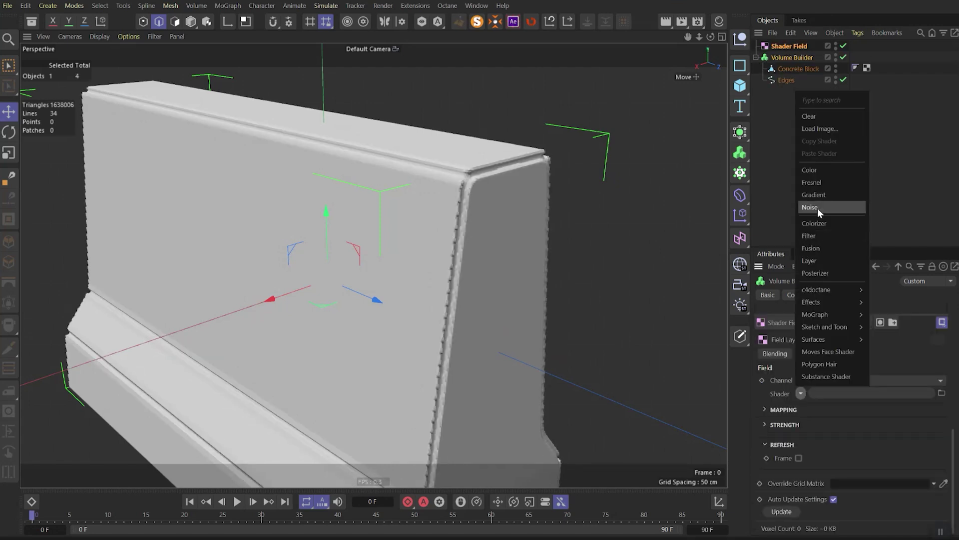
{"action": "left_click", "coordinate": [817, 208]}
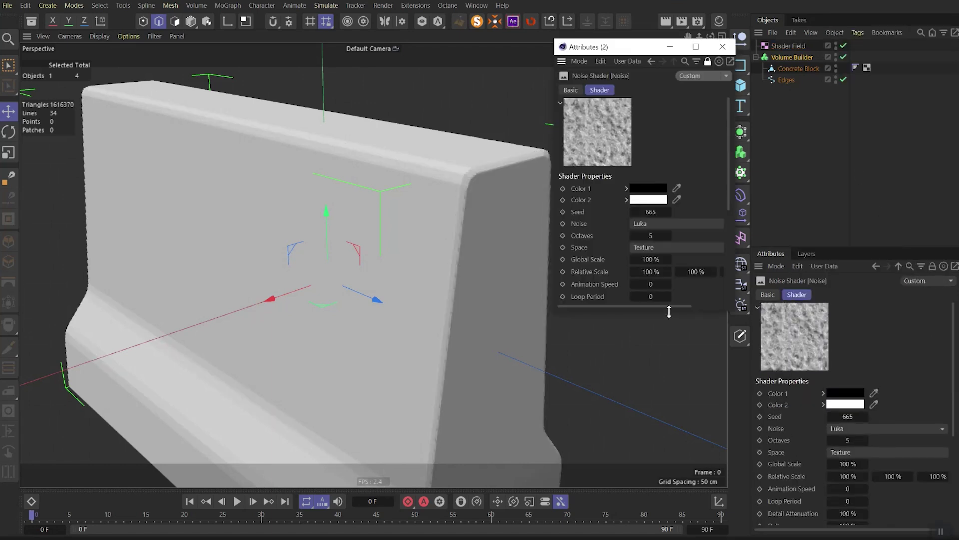
- Raise the Luka noise's contrast to 60 %, trying out and undoing a lower brightness along the way
{"action": "left_click_drag", "start_coordinate": [668, 311], "coordinate": [681, 479]}
{"action": "left_click", "coordinate": [651, 426]}
{"action": "type", "text": "57"}
{"action": "key", "text": "Return"}
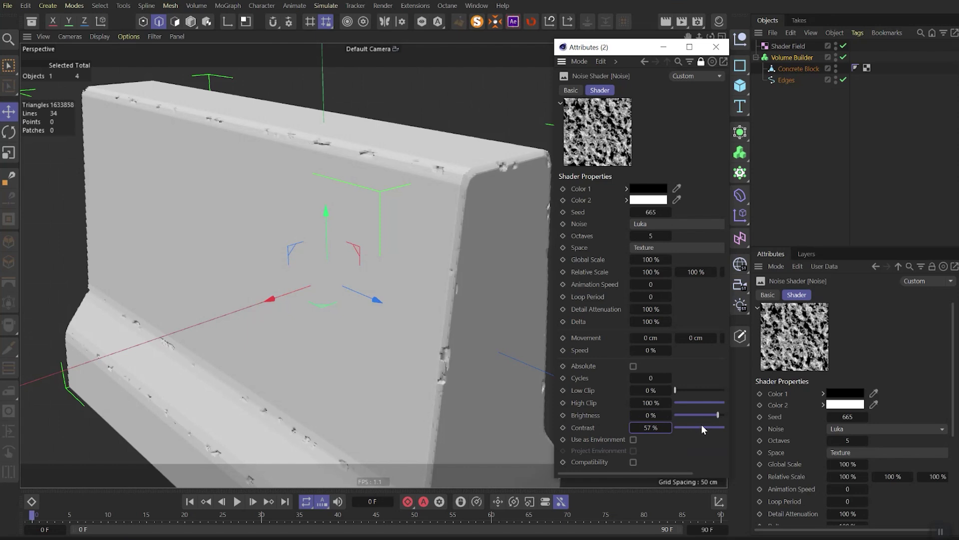
{"action": "mouse_move", "coordinate": [705, 415]}
{"action": "left_mouse_down"}
{"action": "mouse_move", "coordinate": [730, 415]}
{"action": "mouse_move", "coordinate": [688, 414]}
{"action": "left_mouse_up"}
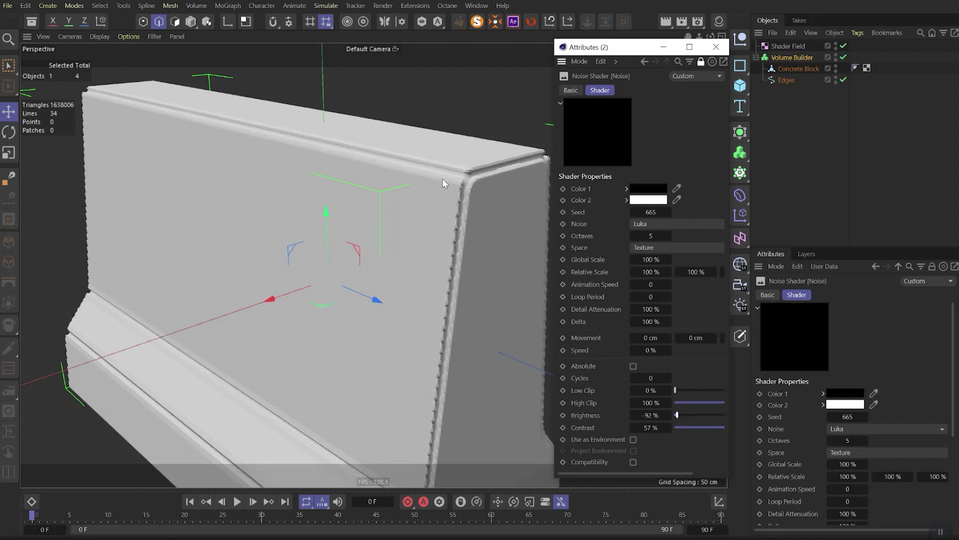
{"action": "key", "text": "ctrl+z"}
{"action": "left_click_drag", "start_coordinate": [653, 427], "coordinate": [649, 427]}
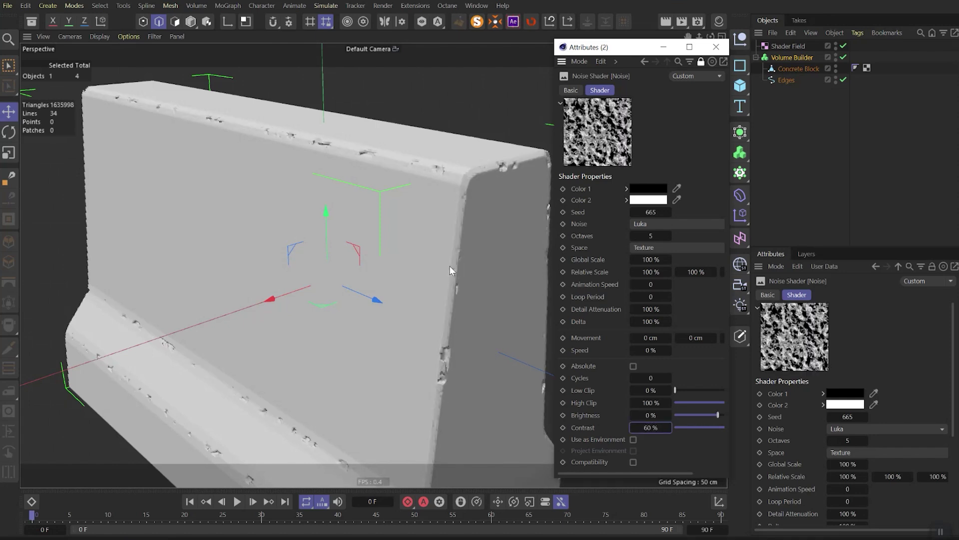
- Wrap the field's noise in a Layer shader and add a second Noise shader layer above it
{"action": "left_click_drag", "start_coordinate": [448, 268], "coordinate": [472, 246], "text": "alt"}
{"action": "left_click", "coordinate": [799, 362]}
{"action": "left_click", "coordinate": [813, 230]}
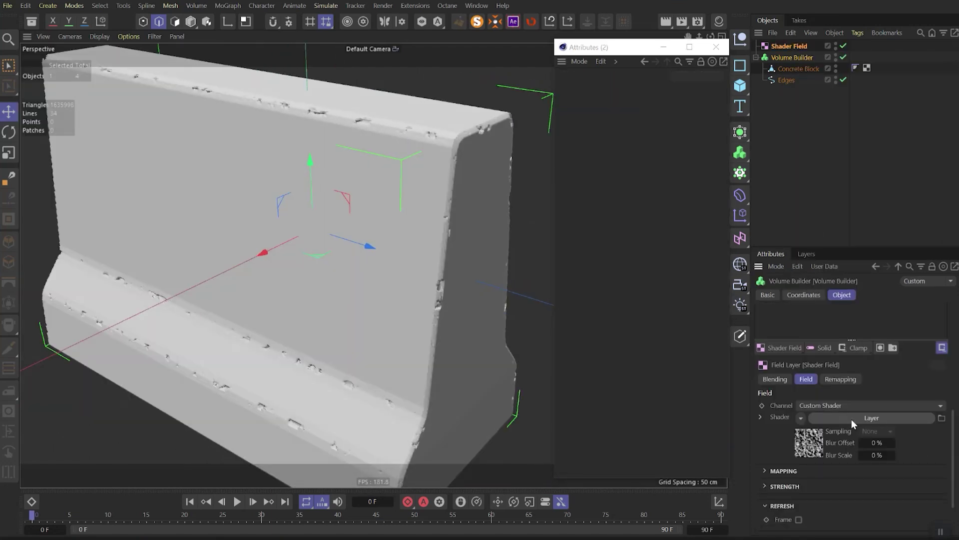
{"action": "left_click", "coordinate": [851, 419]}
{"action": "left_click", "coordinate": [808, 405]}
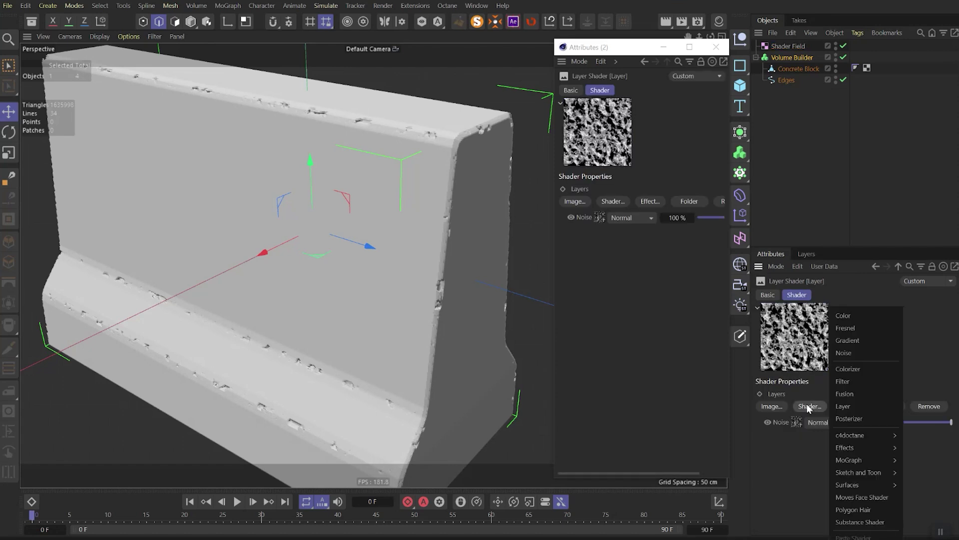
{"action": "left_click", "coordinate": [849, 353]}
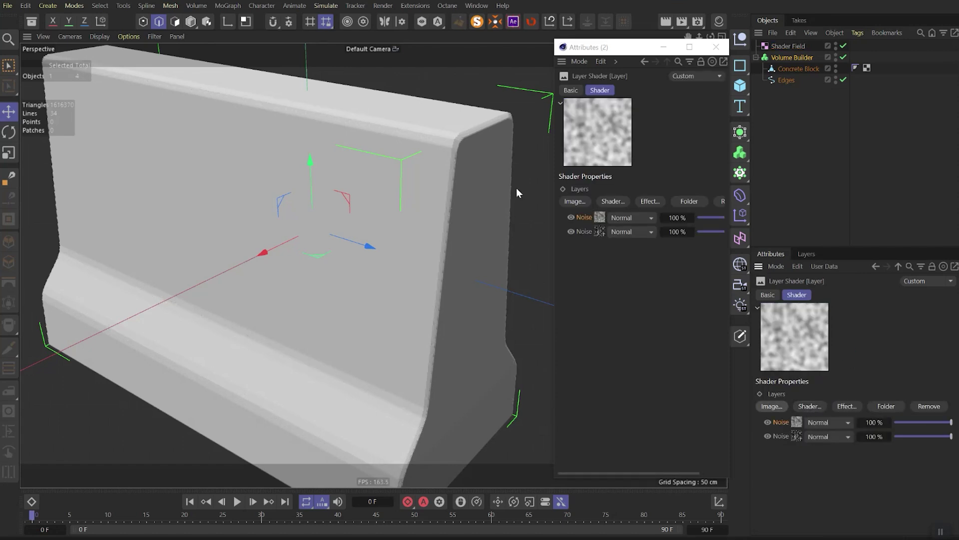
- Change the second noise layer's type to Electric and set its contrast to 60 %
{"action": "left_click", "coordinate": [797, 422]}
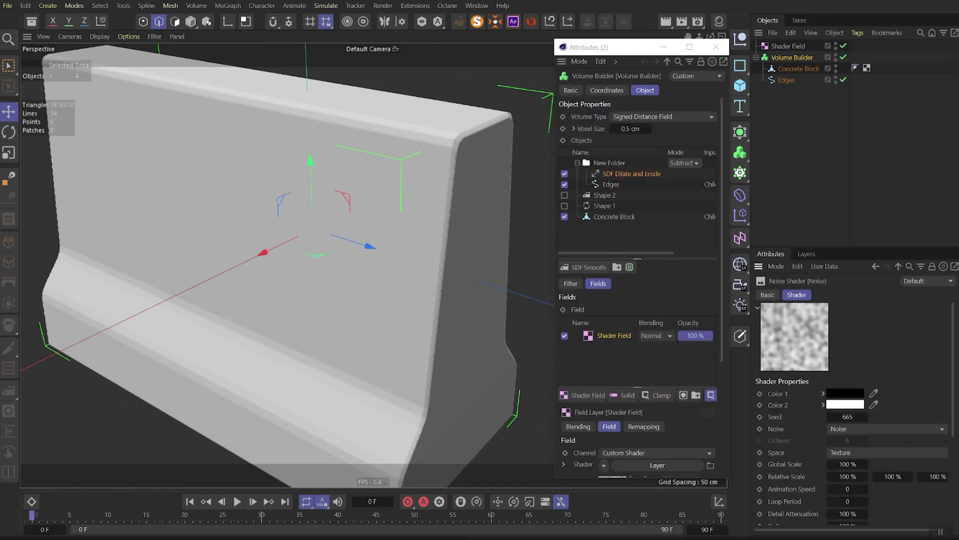
{"action": "left_click", "coordinate": [880, 428]}
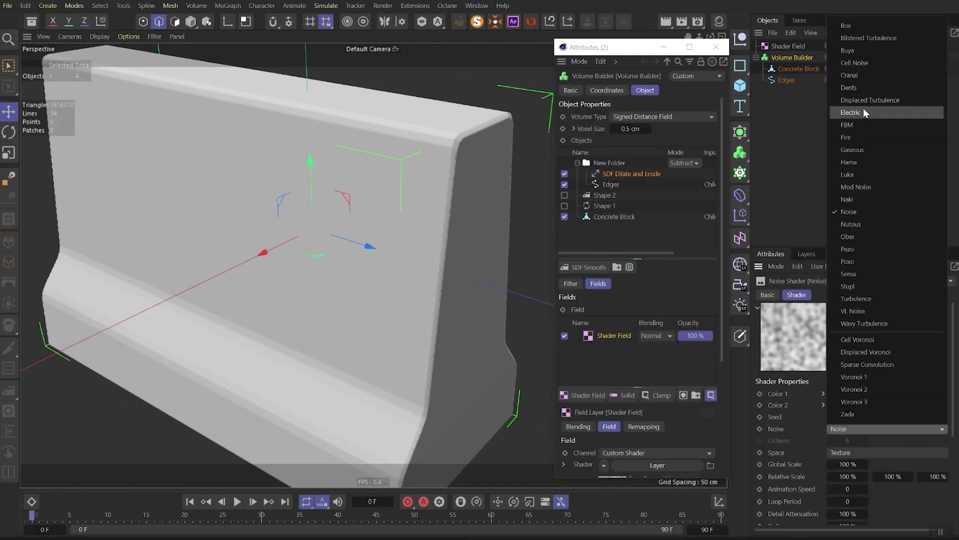
{"action": "left_click", "coordinate": [863, 108]}
{"action": "scroll", "coordinate": [932, 374], "scroll_direction": "down", "scroll_amount": 5}
{"action": "double_click", "coordinate": [853, 485]}
{"action": "type", "text": "60"}
{"action": "key", "text": "Return"}
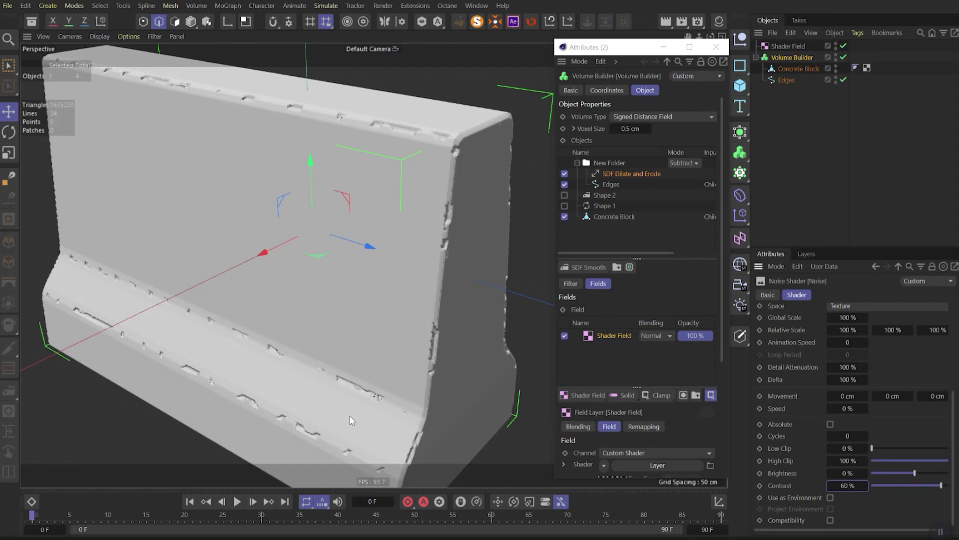
- Set the Electric noise's global scale to 50 %
{"action": "scroll", "coordinate": [851, 350], "scroll_direction": "up", "scroll_amount": 2}
{"action": "double_click", "coordinate": [848, 350]}
{"action": "type", "text": "50"}
{"action": "key", "text": "Return"}
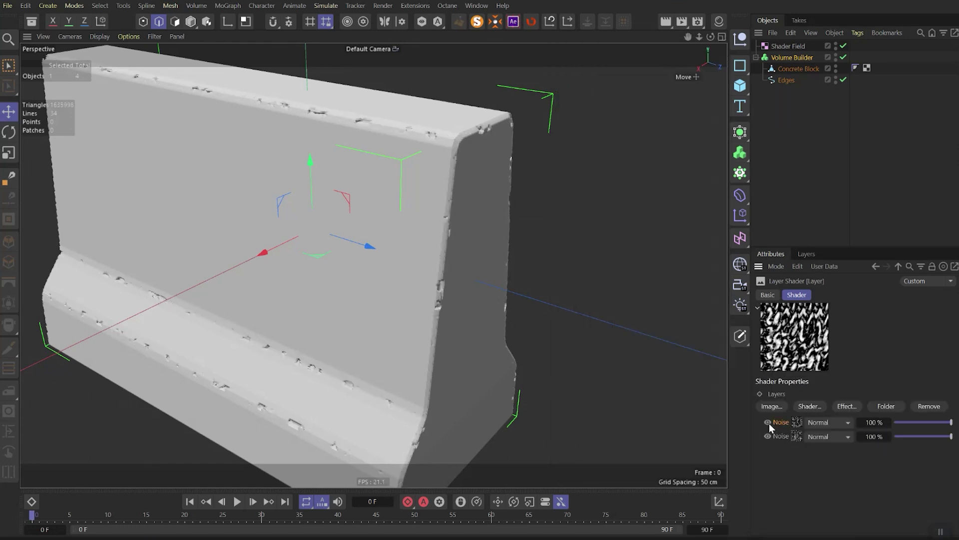
- Set the Electric noise layer's blend mode to Overlay and add a third Noise shader layer above it
{"action": "left_click", "coordinate": [828, 422]}
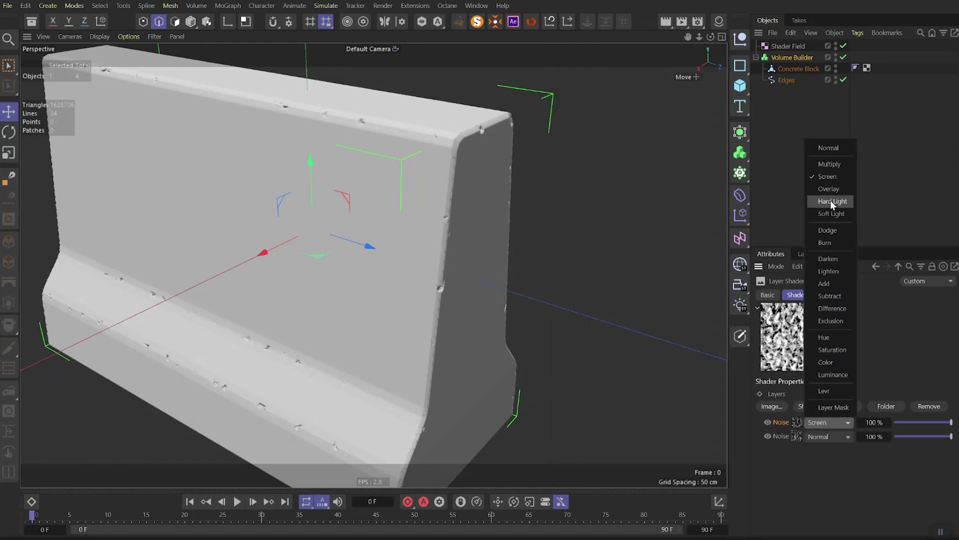
{"action": "left_click", "coordinate": [829, 189]}
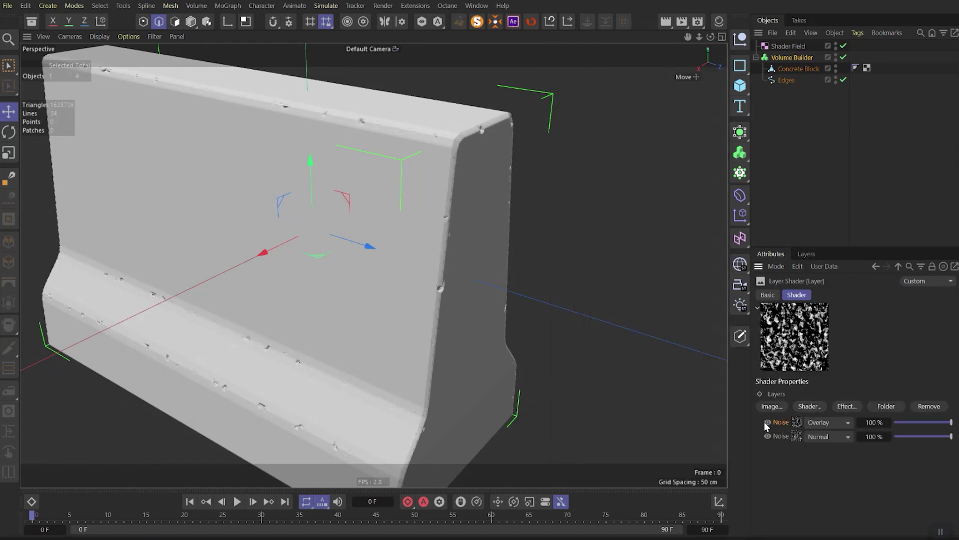
{"action": "left_click", "coordinate": [805, 406]}
{"action": "left_click", "coordinate": [862, 352]}
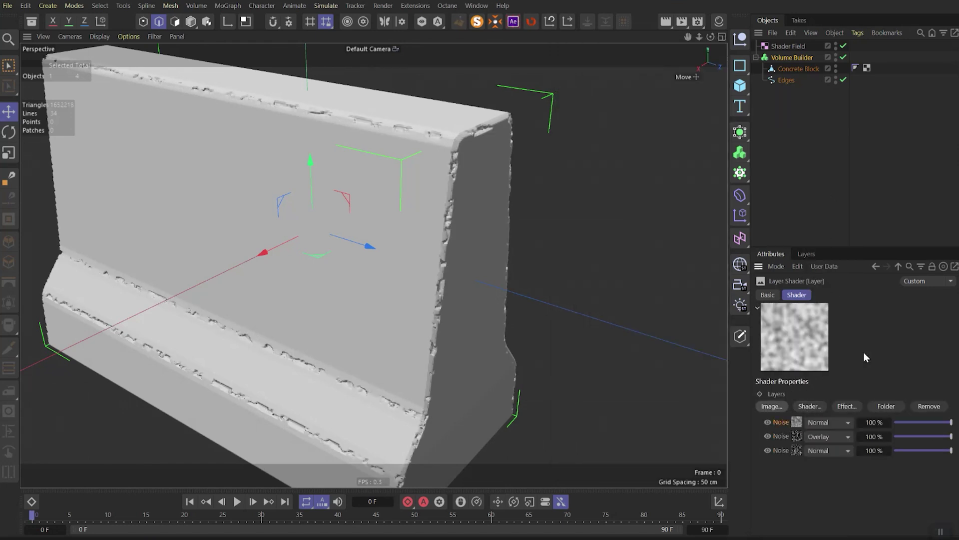
- Change the third noise layer's type to Naki, set its contrast to 70 % and fine-tune its brightness
{"action": "left_click", "coordinate": [862, 430]}
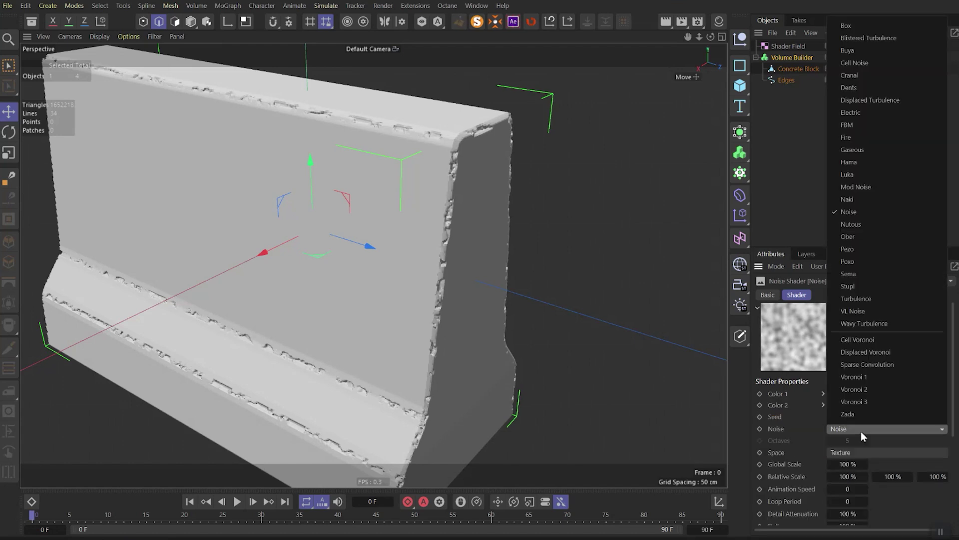
{"action": "left_click", "coordinate": [852, 198]}
{"action": "scroll", "coordinate": [851, 474], "scroll_direction": "down", "scroll_amount": 4}
{"action": "left_click_drag", "start_coordinate": [853, 485], "coordinate": [854, 485]}
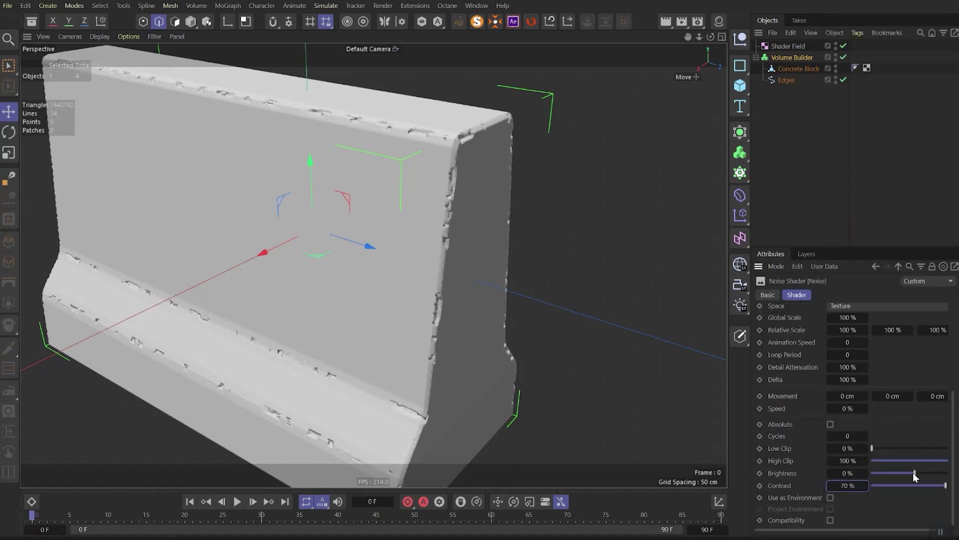
{"action": "left_click_drag", "start_coordinate": [915, 473], "coordinate": [913, 476]}
- Set the Naki noise's global scale to 50 % and its layer's blend mode to Screen
{"action": "scroll", "coordinate": [880, 450], "scroll_direction": "up", "scroll_amount": 3}
{"action": "left_click", "coordinate": [855, 440]}
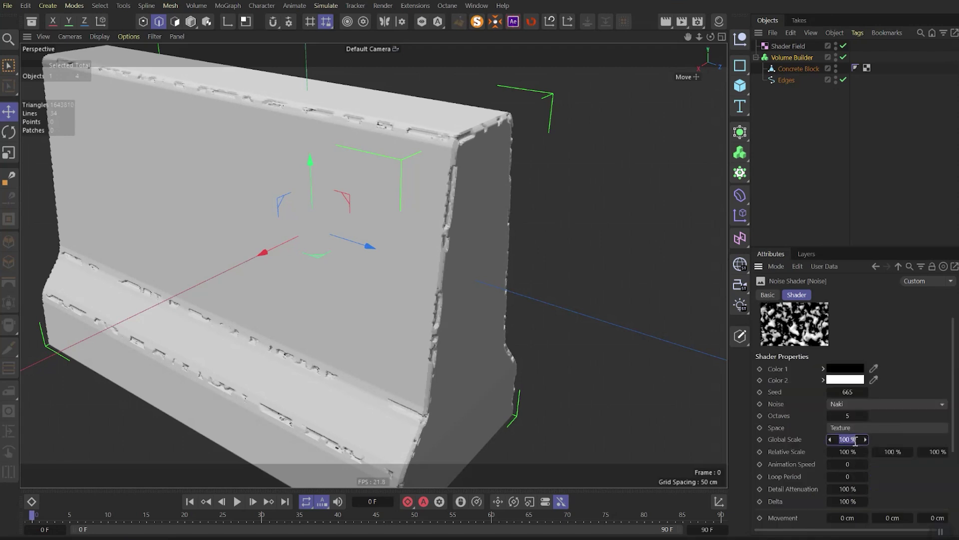
{"action": "type", "text": "50"}
{"action": "key", "text": "Return"}
{"action": "left_click", "coordinate": [898, 265]}
{"action": "left_click", "coordinate": [818, 421]}
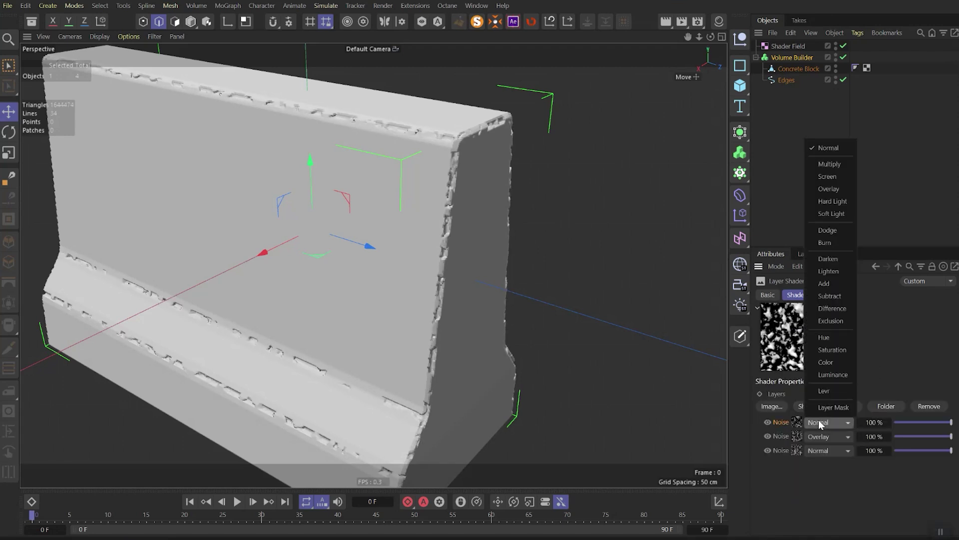
{"action": "left_click", "coordinate": [832, 178]}
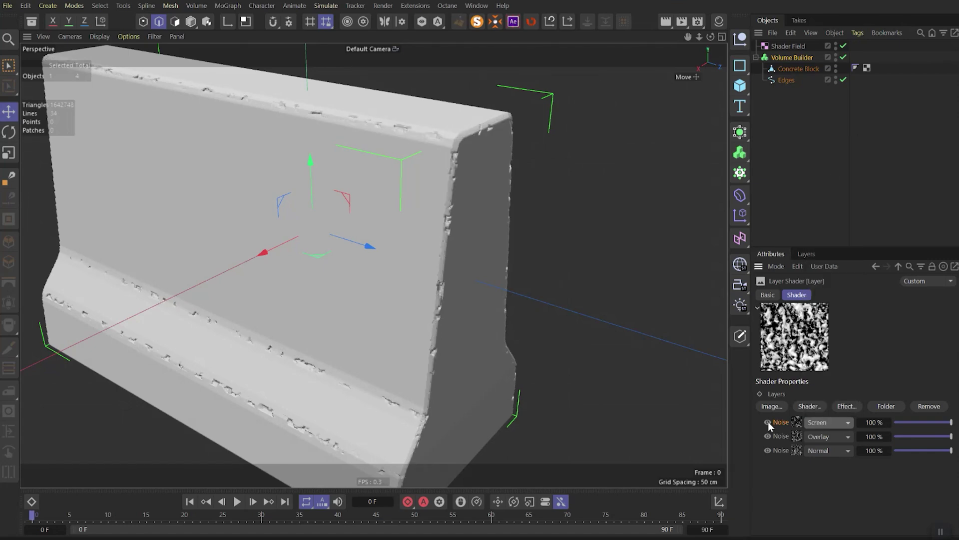
- Set the SDF Smooth filter's strength to 10 % in the Volume Builder and name the subtract folder Small Damages
{"action": "mouse_move", "coordinate": [394, 273]}
{"action": "left_mouse_down", "text": "alt"}
{"action": "mouse_move", "coordinate": [284, 238]}
{"action": "mouse_move", "coordinate": [329, 205]}
{"action": "mouse_move", "coordinate": [447, 268]}
{"action": "mouse_move", "coordinate": [431, 312]}
{"action": "mouse_move", "coordinate": [396, 268]}
{"action": "mouse_move", "coordinate": [403, 262]}
{"action": "left_mouse_up", "text": "alt"}
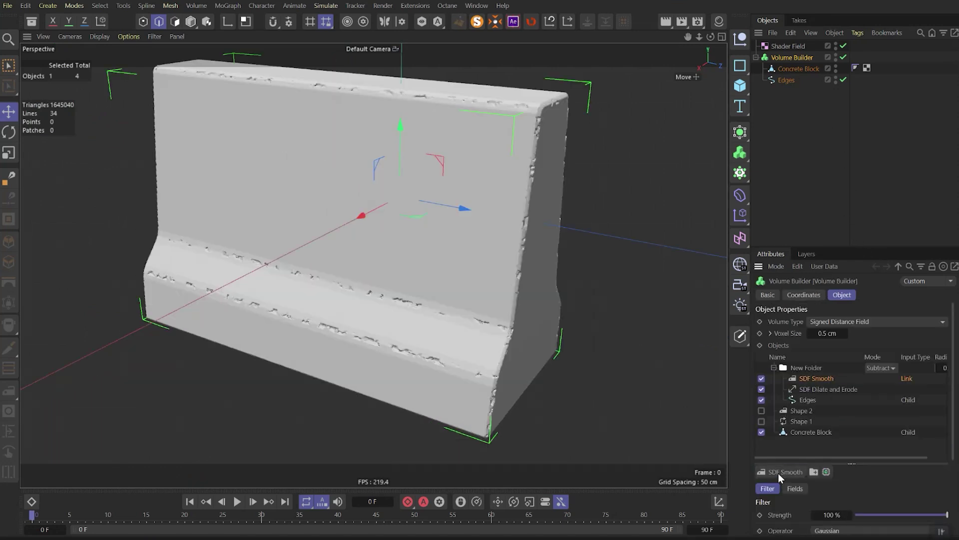
{"action": "scroll", "coordinate": [841, 504], "scroll_direction": "down", "scroll_amount": 3}
{"action": "left_click", "coordinate": [832, 473]}
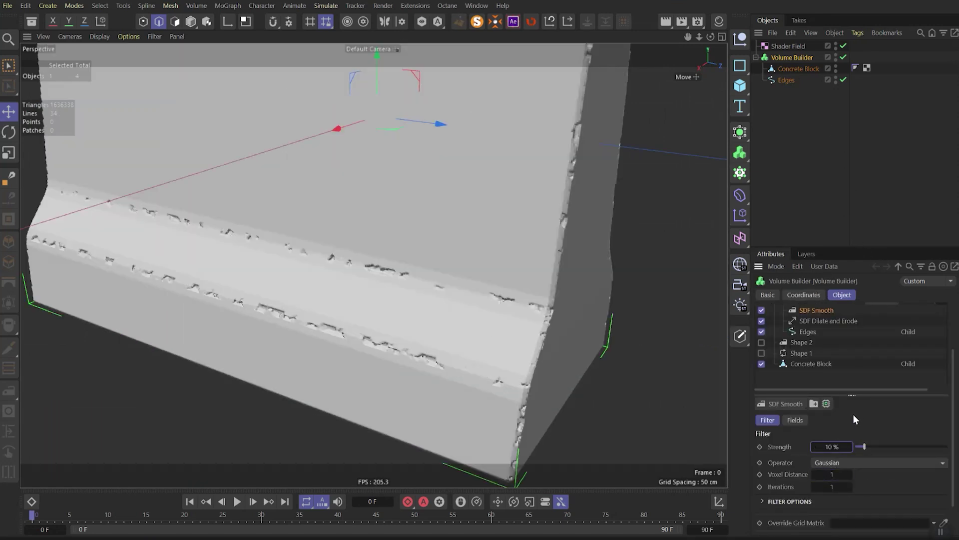
{"action": "left_click", "coordinate": [761, 310]}
{"action": "scroll", "coordinate": [442, 359], "scroll_direction": "down", "scroll_amount": 3}
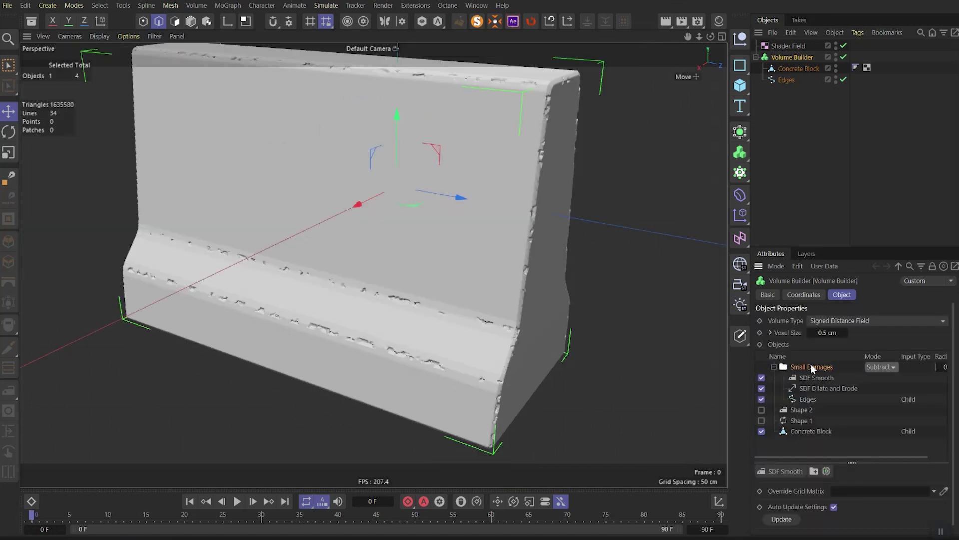
- Disable the Edges, SDF Dilate and Erode, and SDF Smooth entries in the Small Damages folder
{"action": "left_click", "coordinate": [761, 400]}
{"action": "left_click", "coordinate": [761, 389]}
{"action": "left_click", "coordinate": [761, 378]}
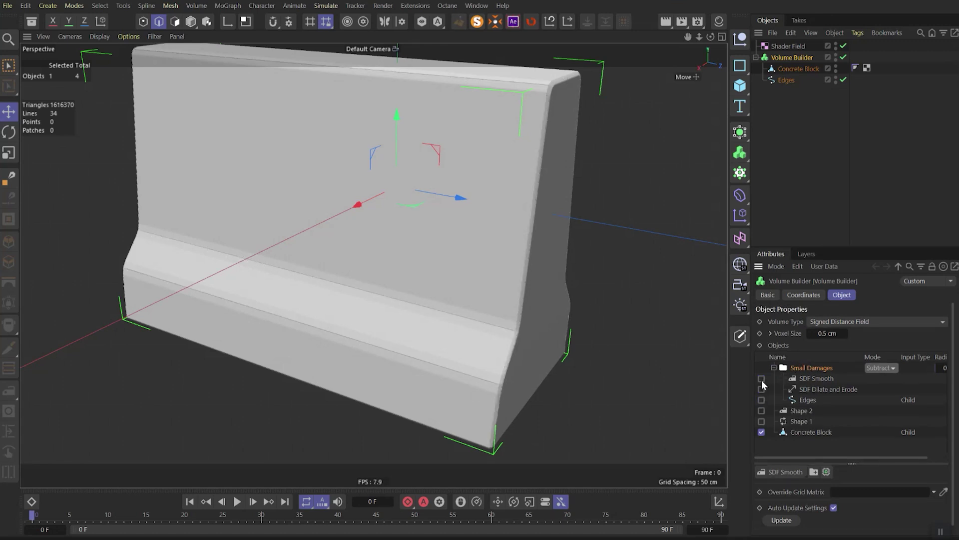
- Add an SDF Dilate and Erode filter above the Small Damages folder and drive it with a new Shader Field
{"action": "left_click", "coordinate": [786, 464]}
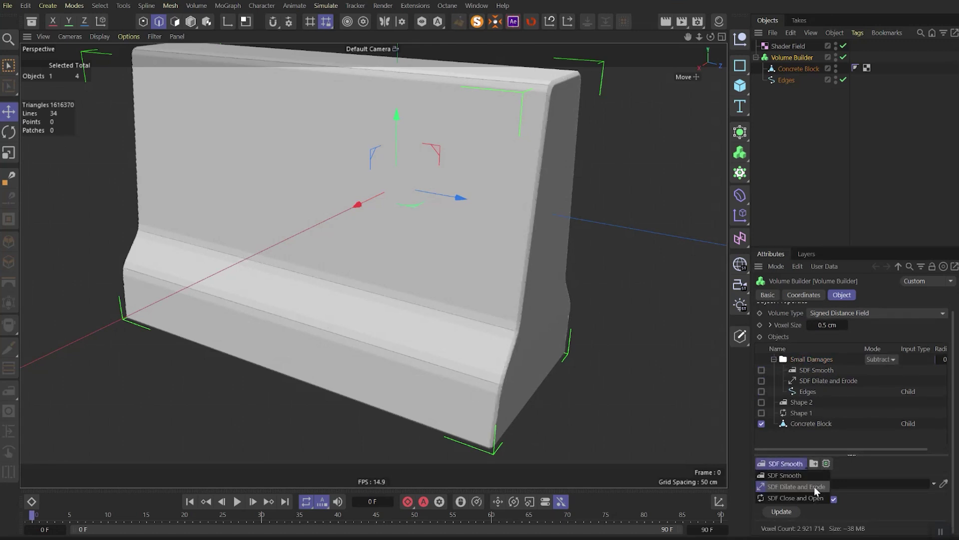
{"action": "left_click", "coordinate": [799, 487]}
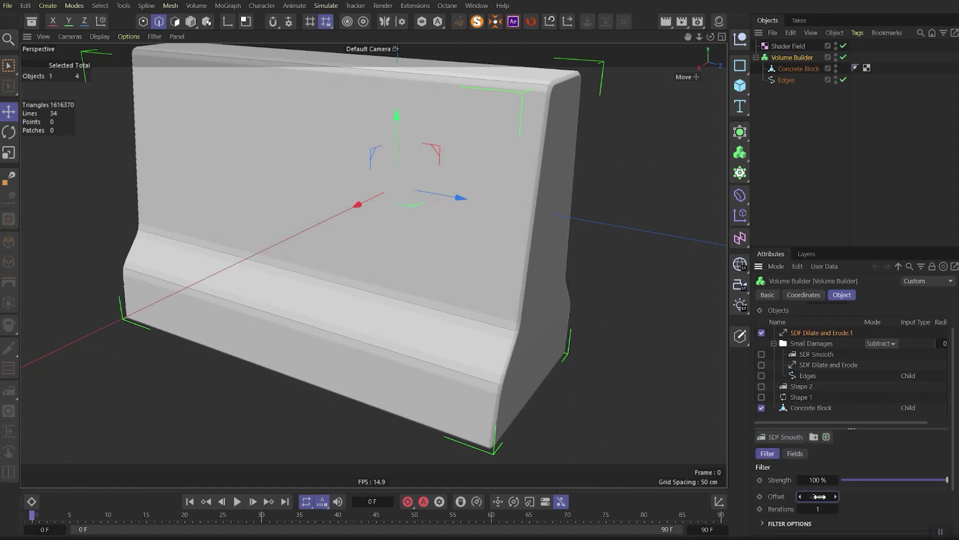
{"action": "left_click", "coordinate": [795, 453]}
{"action": "scroll", "coordinate": [849, 464], "scroll_direction": "down", "scroll_amount": 2}
{"action": "left_click", "coordinate": [780, 446]}
{"action": "scroll", "coordinate": [901, 482], "scroll_direction": "down", "scroll_amount": 1}
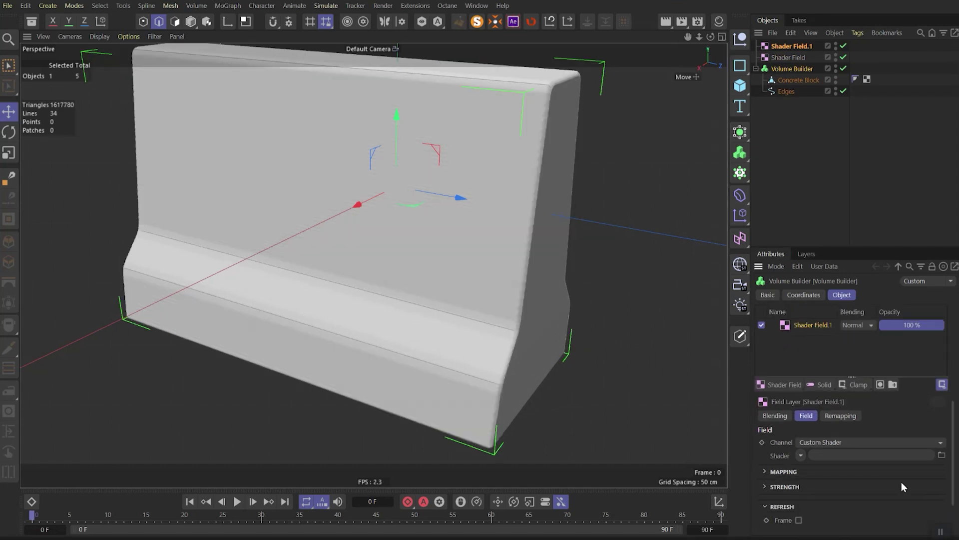
- Load a Noise shader into the new Shader Field, change its type to Stupl and lower its brightness
{"action": "left_click", "coordinate": [800, 455]}
{"action": "left_click", "coordinate": [821, 307]}
{"action": "left_click", "coordinate": [865, 456]}
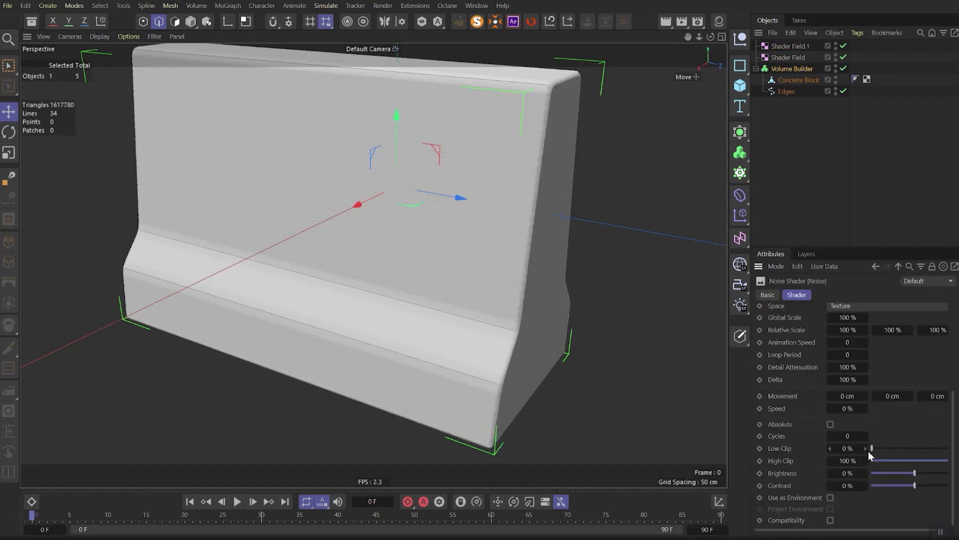
{"action": "left_click", "coordinate": [862, 417]}
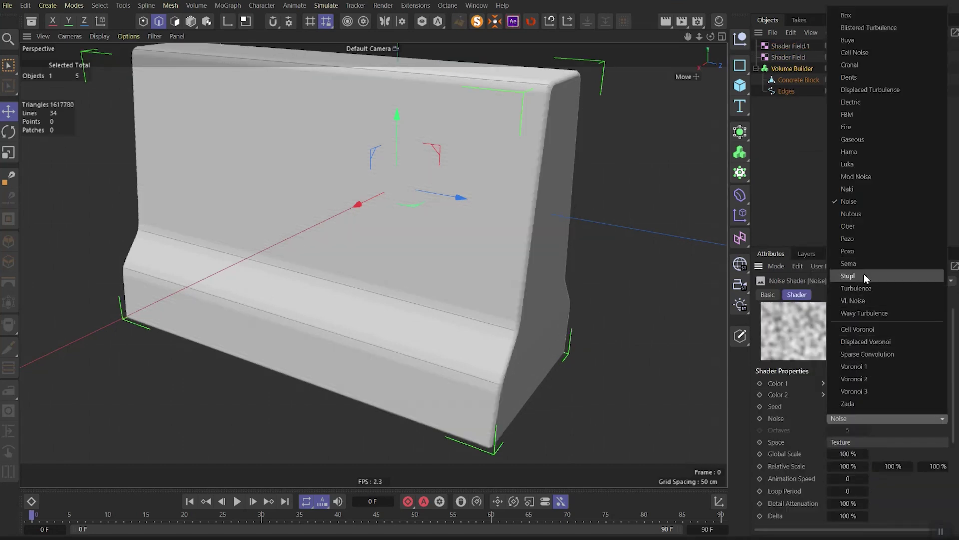
{"action": "left_click", "coordinate": [848, 276]}
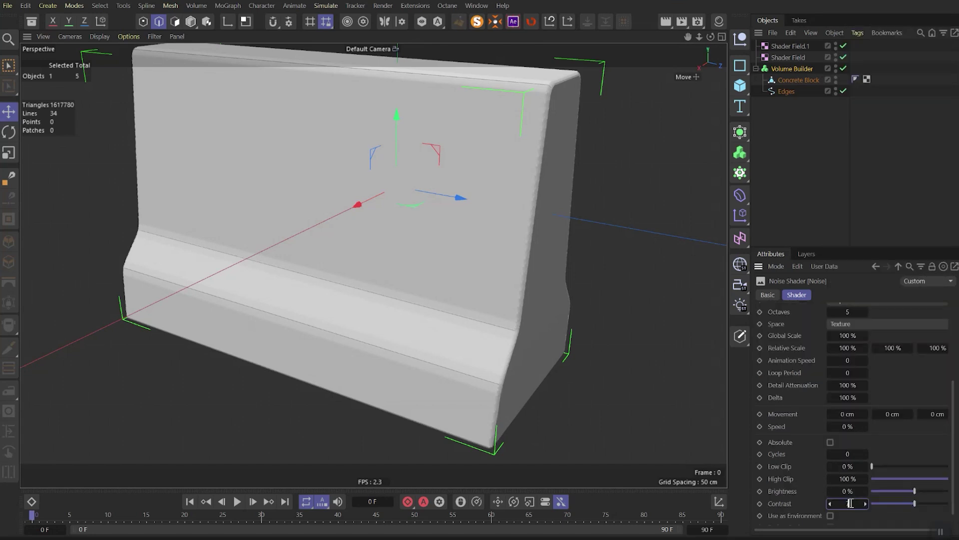
{"action": "left_click_drag", "start_coordinate": [914, 491], "coordinate": [901, 492]}
- Wrap the Stupl noise in a Layer shader and add a second Noise layer of type Ober above it
{"action": "left_click", "coordinate": [815, 230]}
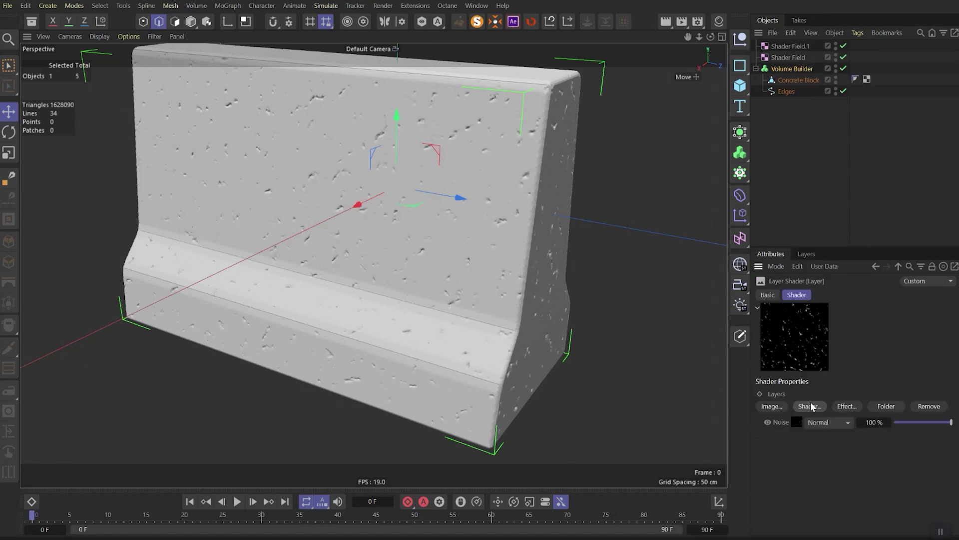
{"action": "left_click", "coordinate": [810, 406]}
{"action": "left_click", "coordinate": [849, 349]}
{"action": "left_click", "coordinate": [798, 423]}
{"action": "left_click", "coordinate": [849, 428]}
{"action": "left_click", "coordinate": [859, 238]}
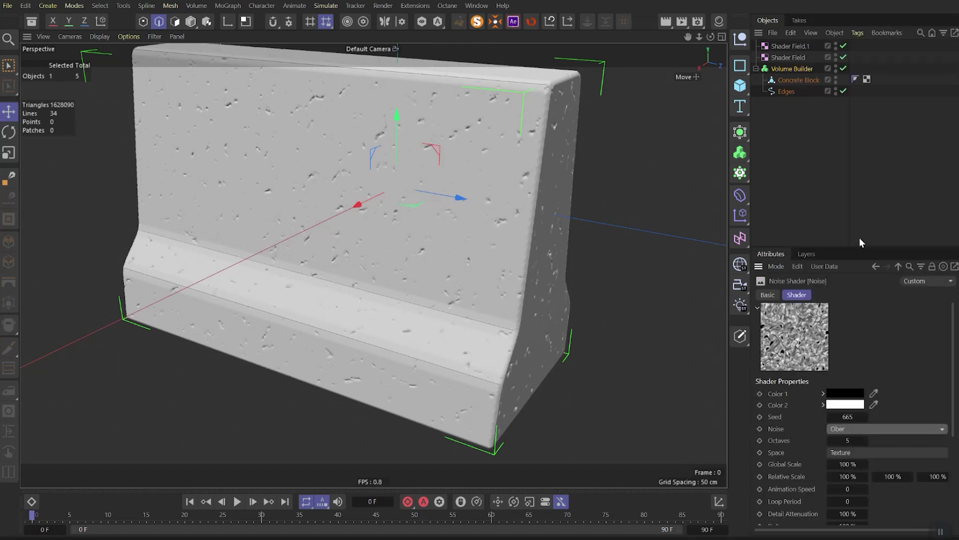
- Set the Ober noise's global scale to 80 %, contrast to 85 % and brightness to -26 %
{"action": "scroll", "coordinate": [848, 451], "scroll_direction": "down", "scroll_amount": 1}
{"action": "left_click", "coordinate": [848, 451]}
{"action": "type", "text": "80"}
{"action": "key", "text": "Return"}
{"action": "scroll", "coordinate": [859, 500], "scroll_direction": "down", "scroll_amount": 3}
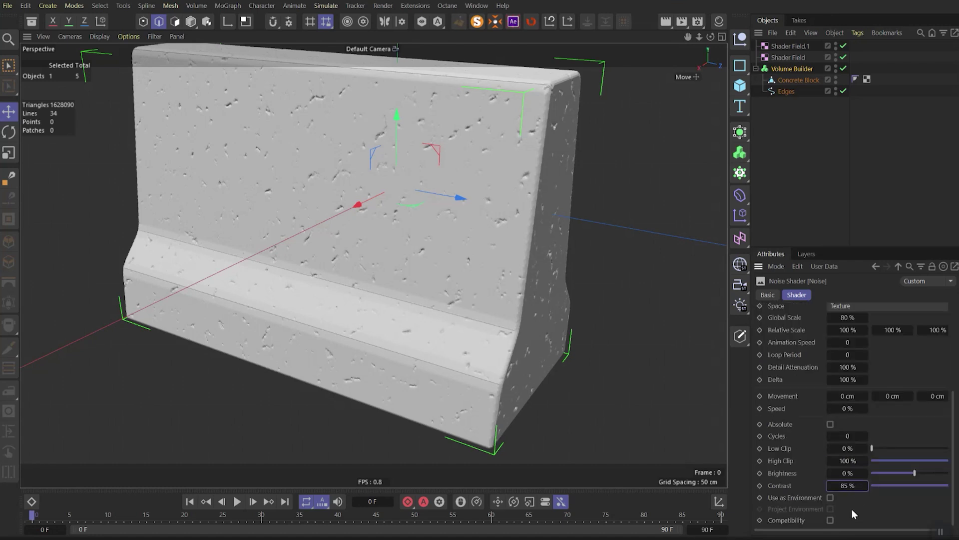
{"action": "left_click", "coordinate": [848, 473]}
{"action": "type", "text": "-25"}
{"action": "key", "text": "Return"}
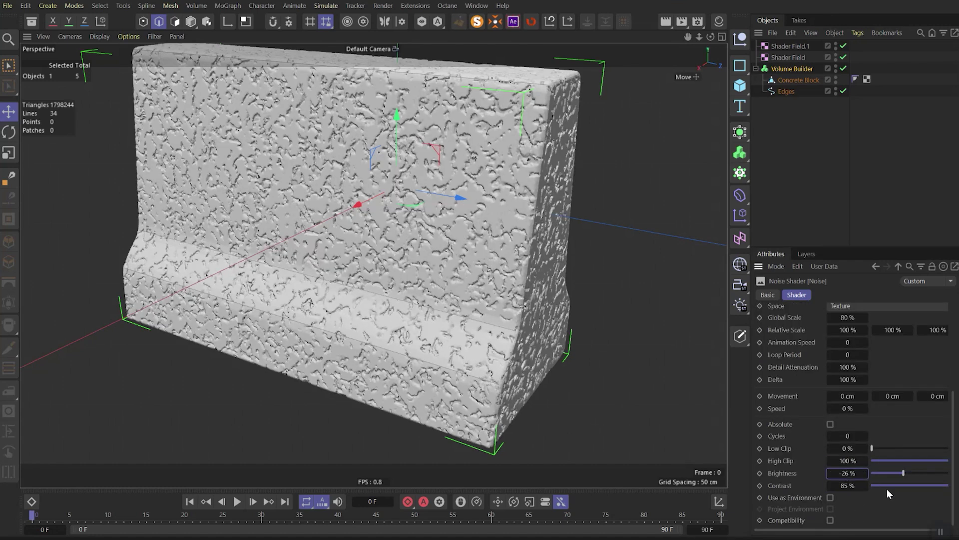
- Set the Ober noise layer's blend mode to Screen and add a third Noise shader layer above it
{"action": "left_click", "coordinate": [820, 423]}
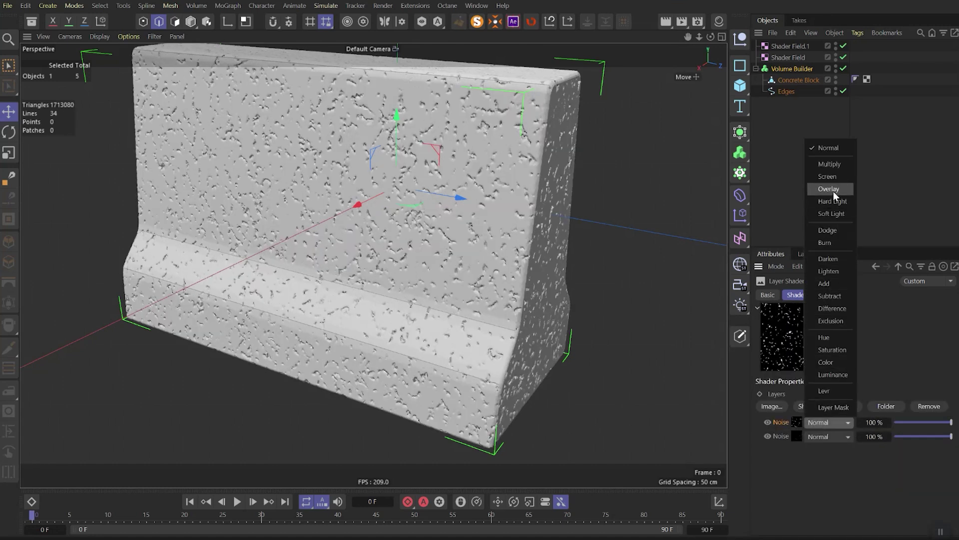
{"action": "left_click", "coordinate": [829, 177]}
{"action": "left_click", "coordinate": [810, 407]}
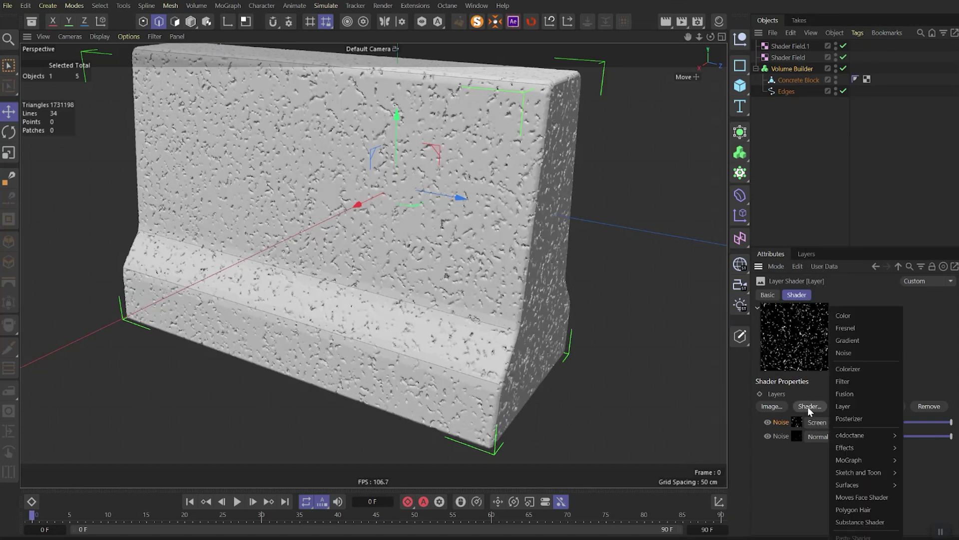
{"action": "left_click", "coordinate": [851, 352]}
{"action": "left_click", "coordinate": [798, 421]}
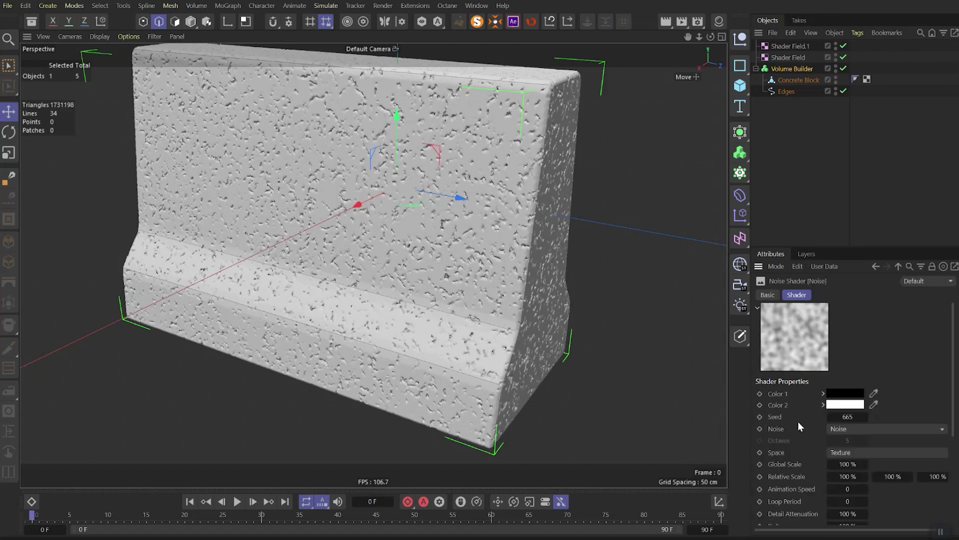
- Change the third noise layer's type to FBM and set its global scale to 500 %
{"action": "left_click", "coordinate": [845, 429]}
{"action": "left_click", "coordinate": [850, 127]}
{"action": "left_click", "coordinate": [852, 463]}
{"action": "type", "text": "500"}
{"action": "key", "text": "Return"}
- Set the FBM noise's brightness to -22 % and its contrast to 39 %
{"action": "scroll", "coordinate": [906, 484], "scroll_direction": "down", "scroll_amount": 3}
{"action": "left_click", "coordinate": [848, 475]}
{"action": "type", "text": "-22"}
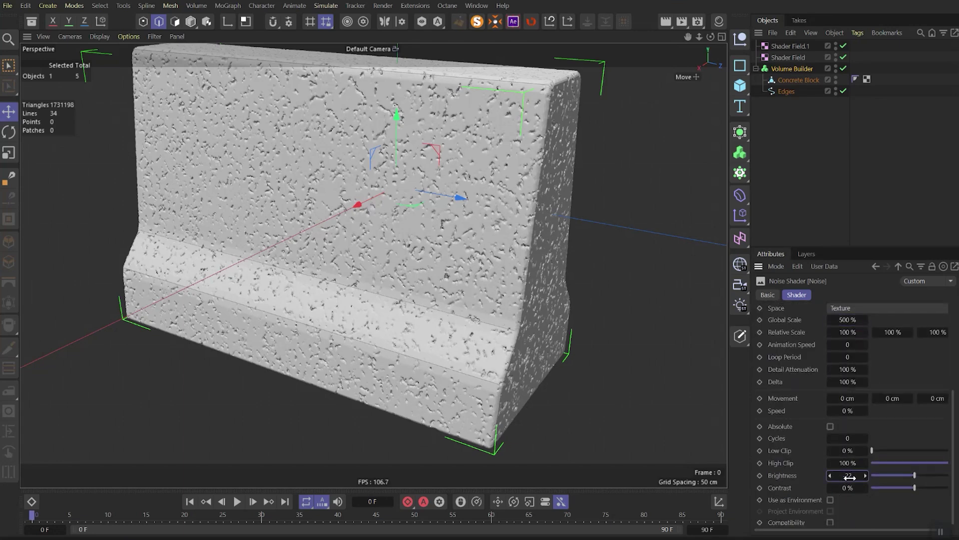
{"action": "left_click_drag", "start_coordinate": [846, 487], "coordinate": [874, 488]}
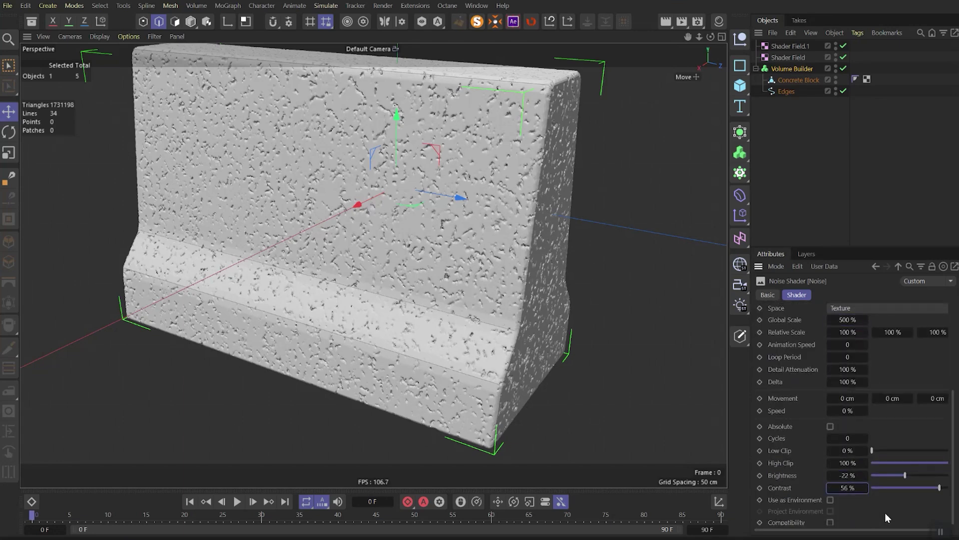
{"action": "left_click_drag", "start_coordinate": [939, 487], "coordinate": [933, 489]}
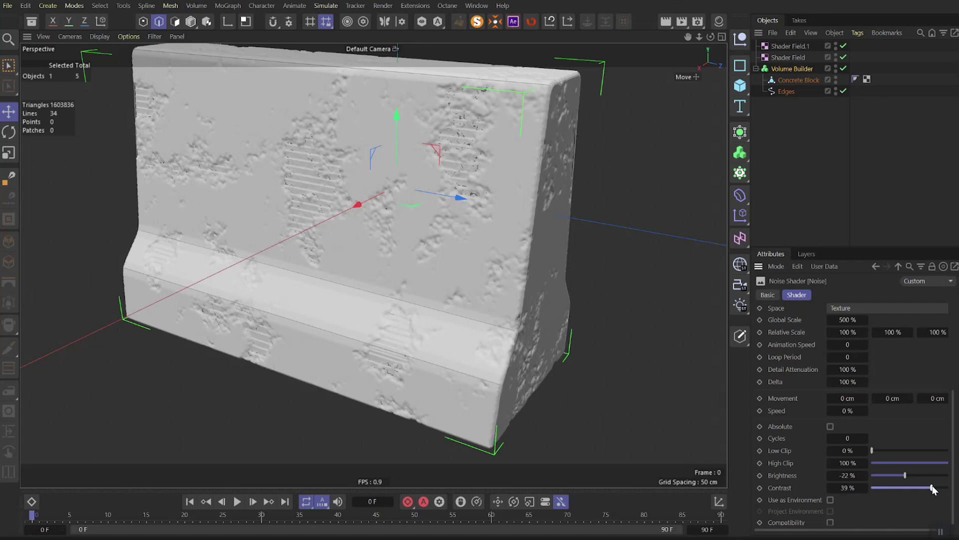
- Set the FBM noise layer's blend mode to Multiply in the Layer shader
{"action": "left_click", "coordinate": [898, 266]}
{"action": "left_click", "coordinate": [818, 422]}
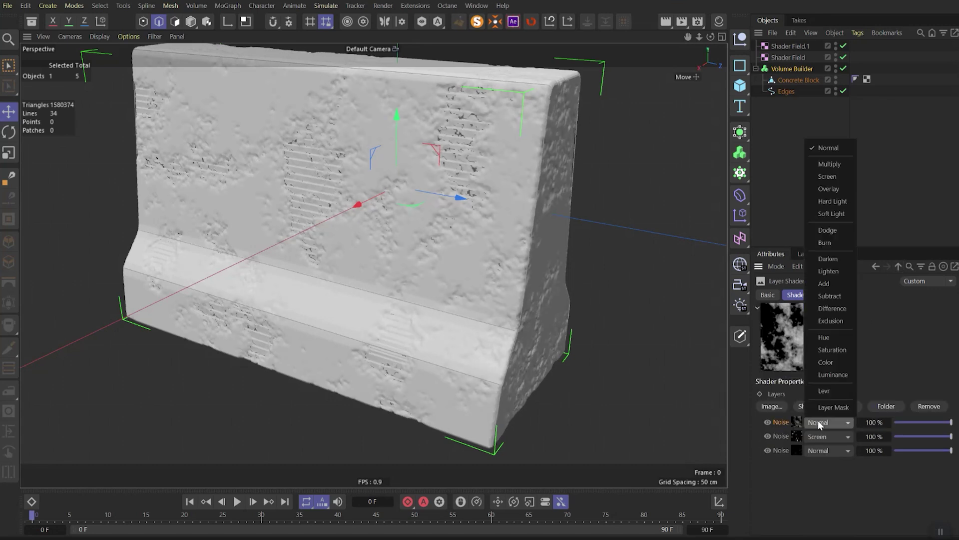
{"action": "left_click", "coordinate": [829, 164]}
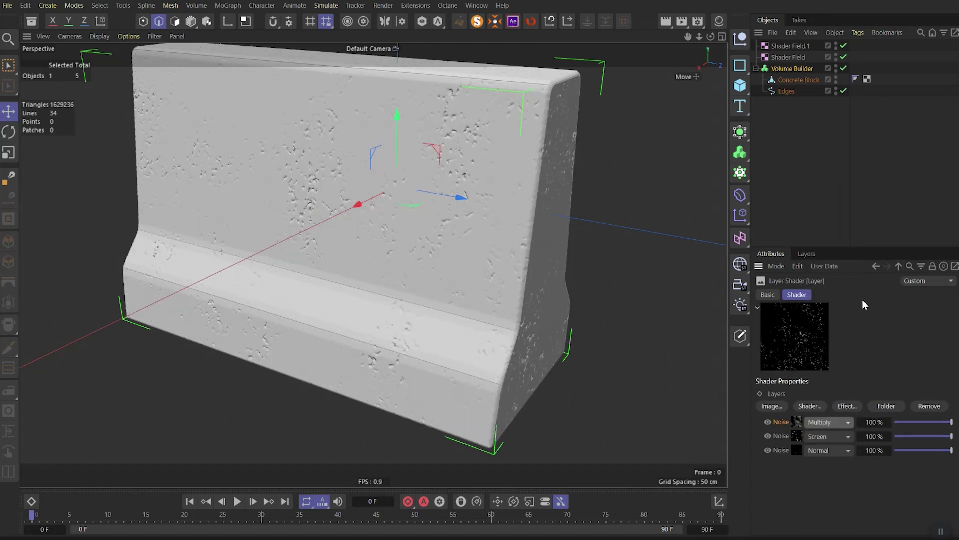
- Paste a copy of the FBM noise shader as a new top layer and raise the copy's seed
{"action": "left_click_drag", "start_coordinate": [456, 239], "coordinate": [489, 238], "text": "alt"}
{"action": "right_click", "coordinate": [818, 324]}
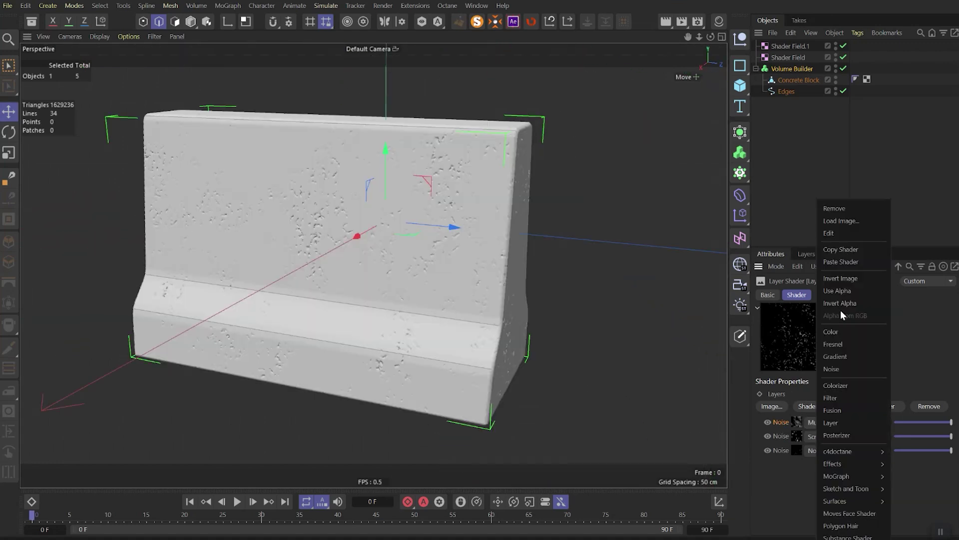
{"action": "left_click", "coordinate": [840, 262]}
{"action": "left_click", "coordinate": [793, 421]}
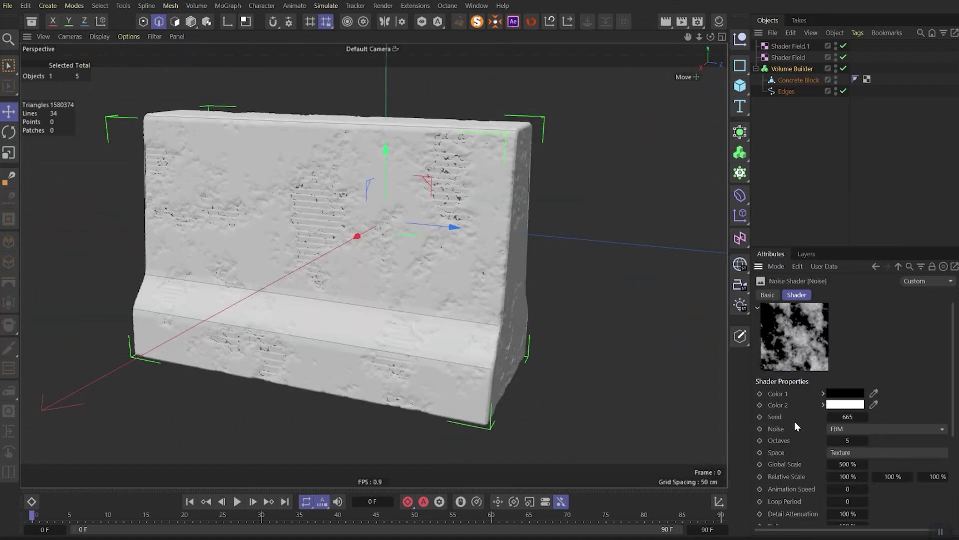
{"action": "left_click", "coordinate": [865, 417]}
{"action": "left_click", "coordinate": [866, 417]}
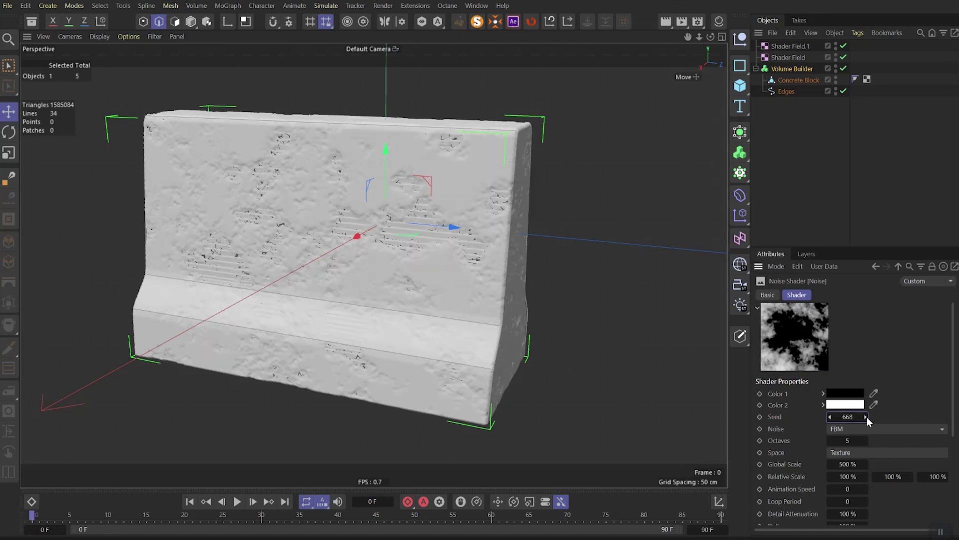
{"action": "left_click", "coordinate": [867, 416]}
- Set the copied FBM noise's global scale to 250 %, contrast to 21 % and brightness to -40 %
{"action": "left_click", "coordinate": [854, 464]}
{"action": "type", "text": "250"}
{"action": "key", "text": "Return"}
{"action": "scroll", "coordinate": [854, 465], "scroll_direction": "down", "scroll_amount": 6}
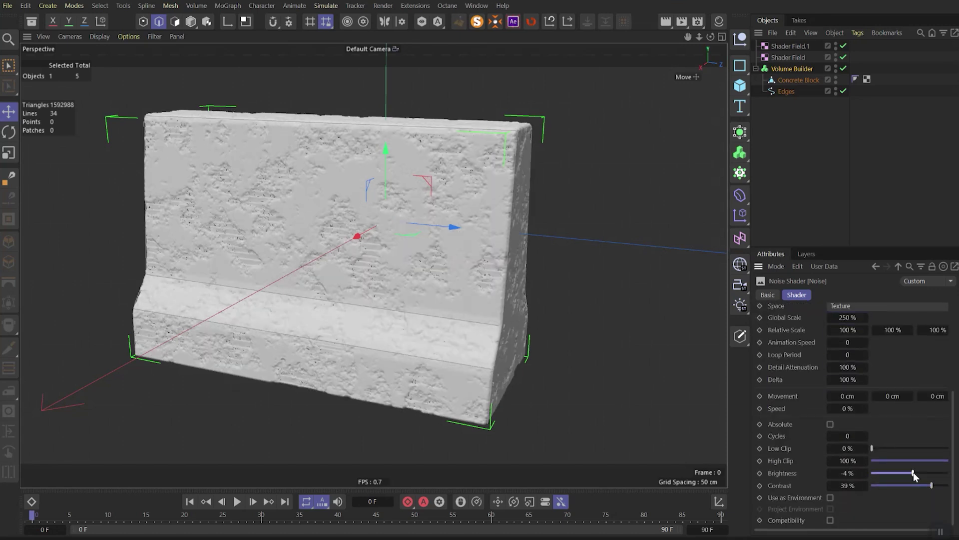
{"action": "left_click_drag", "start_coordinate": [903, 473], "coordinate": [935, 485]}
{"action": "double_click", "coordinate": [845, 473]}
{"action": "type", "text": "-40"}
{"action": "key", "text": "Return"}
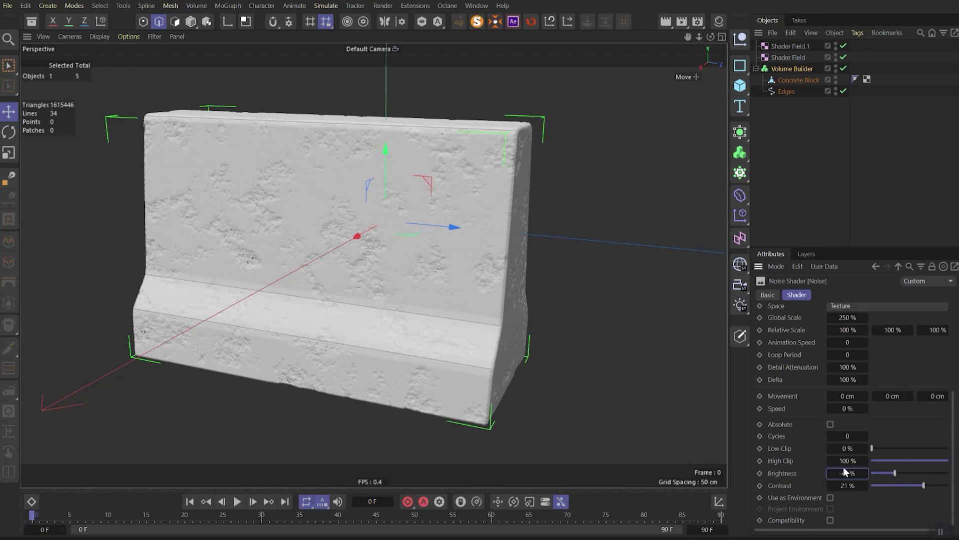
- Return to the Volume Builder's object list and rename the upper SDF Dilate and Erode filter as Damages 2
{"action": "left_click", "coordinate": [898, 266]}
{"action": "left_click", "coordinate": [837, 418]}
{"action": "left_click", "coordinate": [829, 175]}
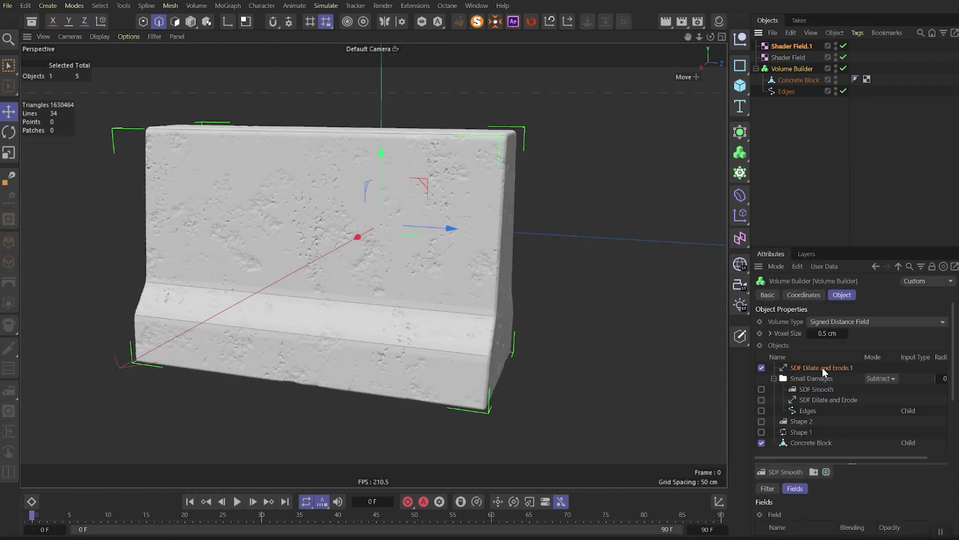
{"action": "double_click", "coordinate": [823, 367]}
{"action": "type", "text": "Damages 2"}
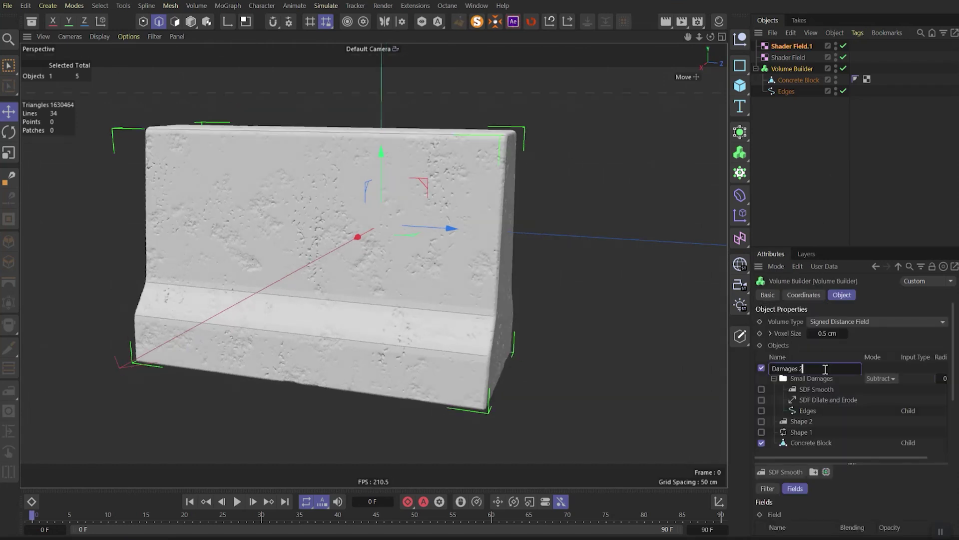
{"action": "key", "text": "Return"}
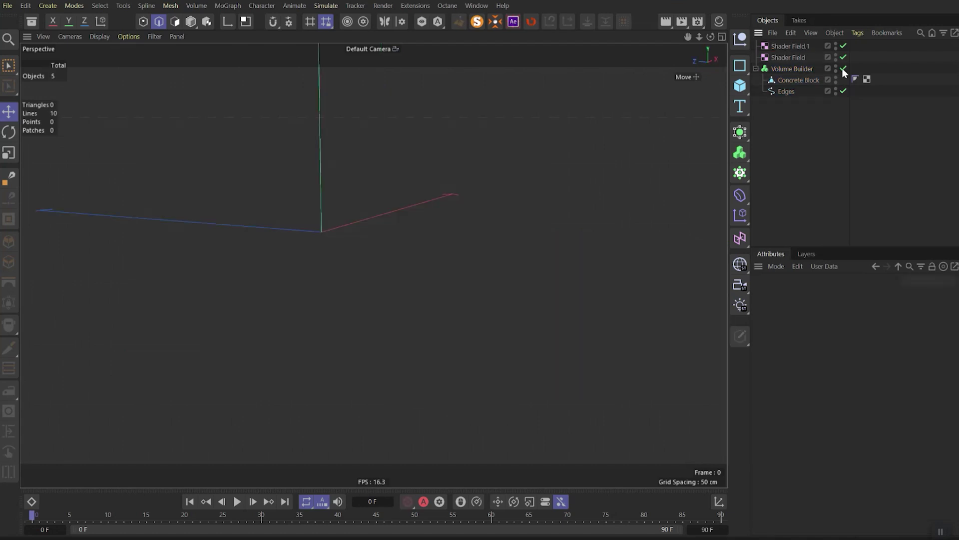
- Disable the Volume Builder and add a Platonic primitive with a radius of 17 cm and 7 segments
{"action": "left_click", "coordinate": [843, 68]}
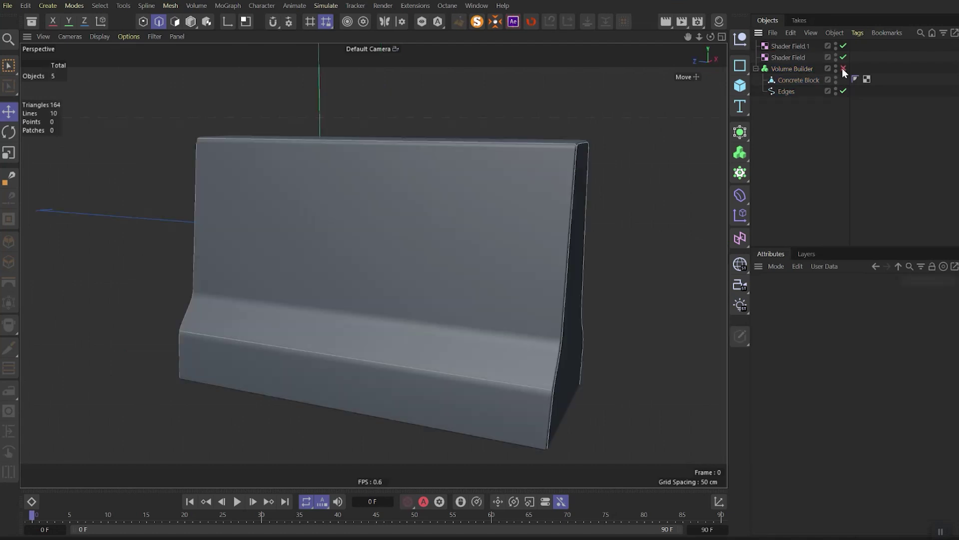
{"action": "left_click", "coordinate": [743, 91]}
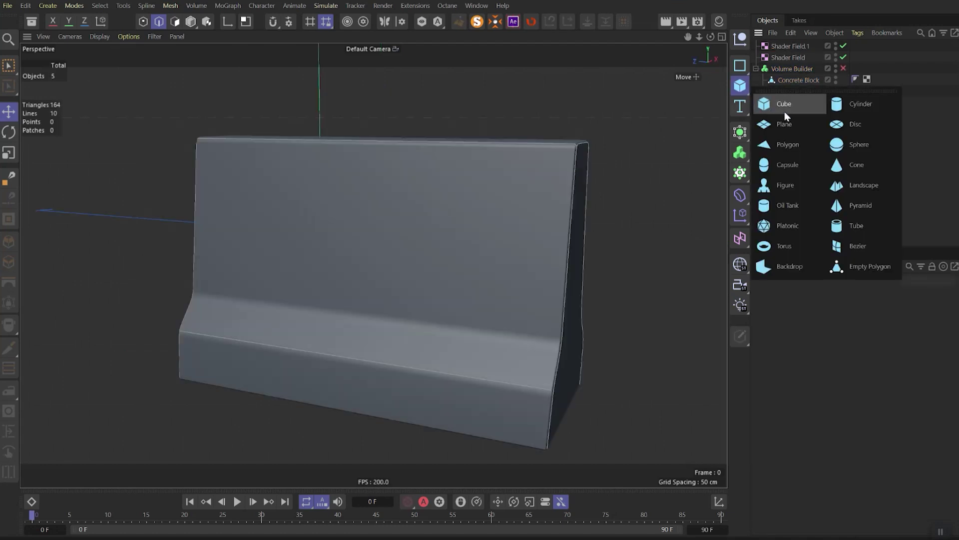
{"action": "left_click", "coordinate": [799, 223]}
{"action": "left_click_drag", "start_coordinate": [496, 248], "coordinate": [426, 235], "text": "alt"}
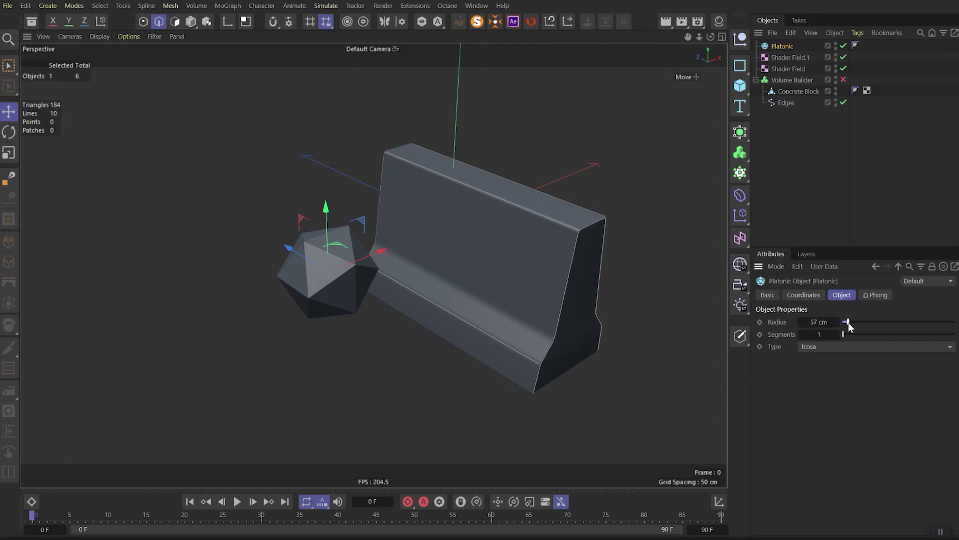
{"action": "left_click_drag", "start_coordinate": [848, 323], "coordinate": [860, 334]}
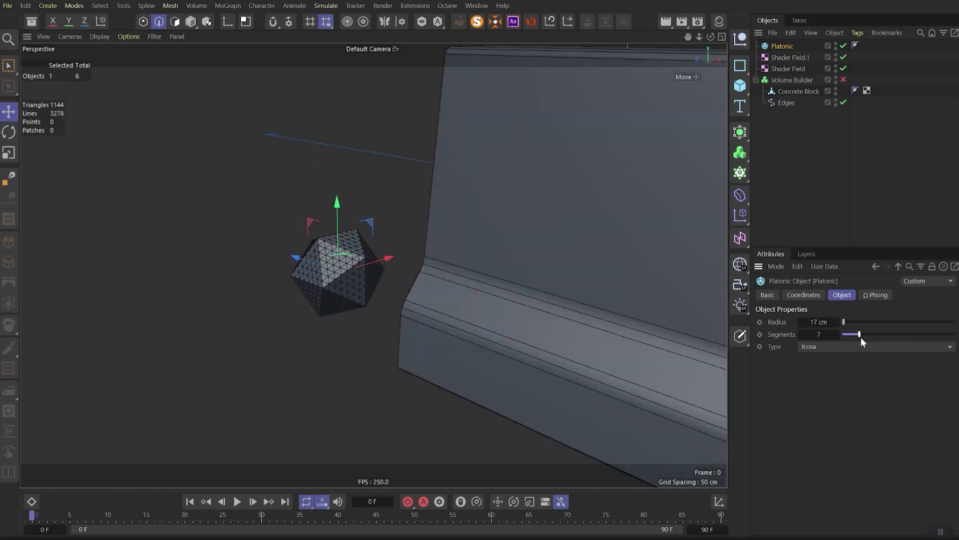
- Add a Displacer under the Platonic with a Noise shader, and reduce the noise's global scale and the displacement height
{"action": "left_click", "coordinate": [740, 195]}
{"action": "left_click", "coordinate": [792, 472], "text": "shift"}
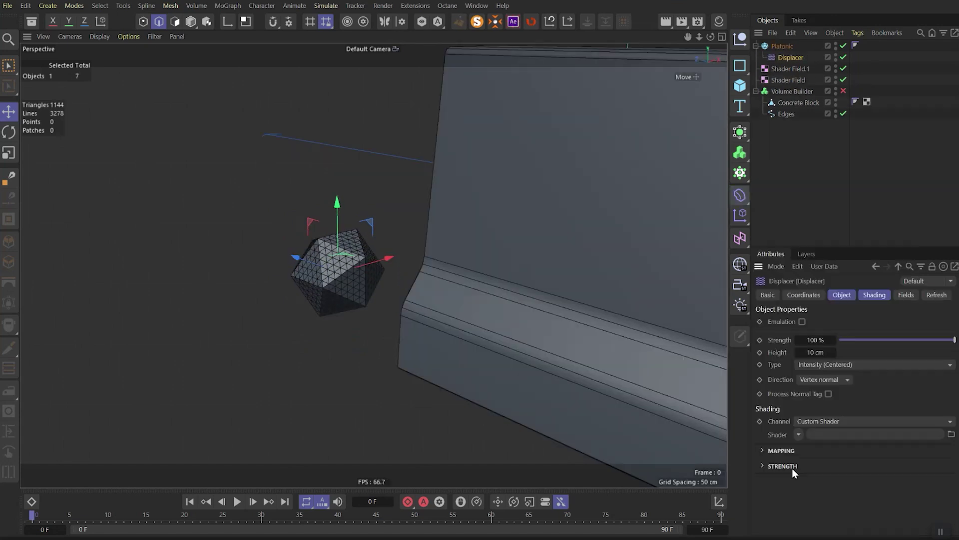
{"action": "left_click", "coordinate": [799, 435]}
{"action": "left_click", "coordinate": [814, 246]}
{"action": "left_click", "coordinate": [860, 433]}
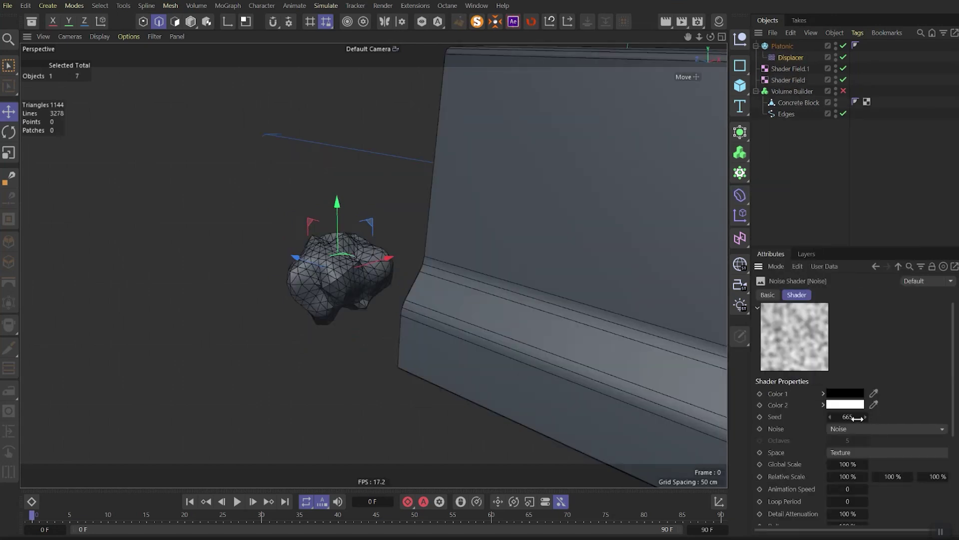
{"action": "left_click_drag", "start_coordinate": [852, 464], "coordinate": [829, 464]}
{"action": "left_click", "coordinate": [898, 266]}
{"action": "left_click_drag", "start_coordinate": [818, 352], "coordinate": [789, 353]}
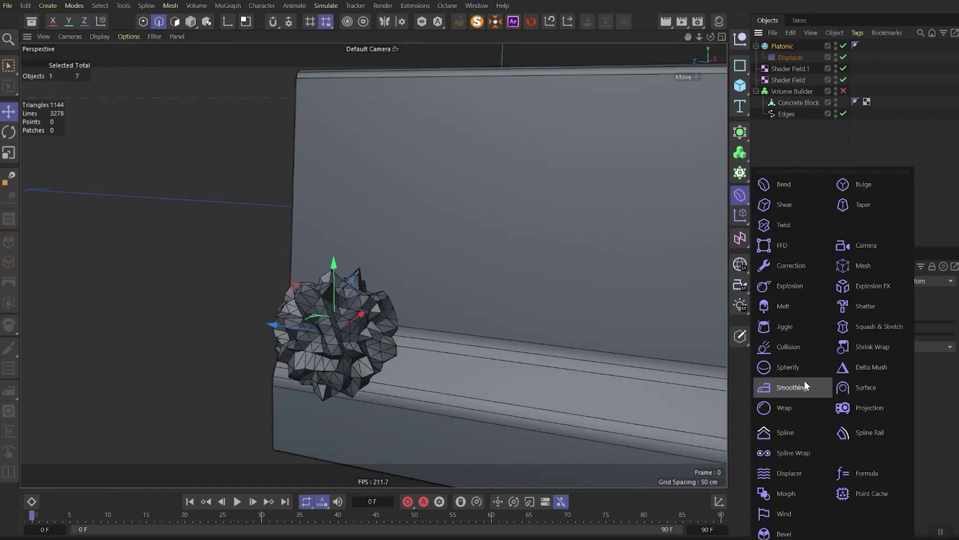
- Add a Smoothing deformer after the Displacer at 18 % strength, and collapse the deformed Platonic into a single mesh
{"action": "left_click", "coordinate": [805, 380]}
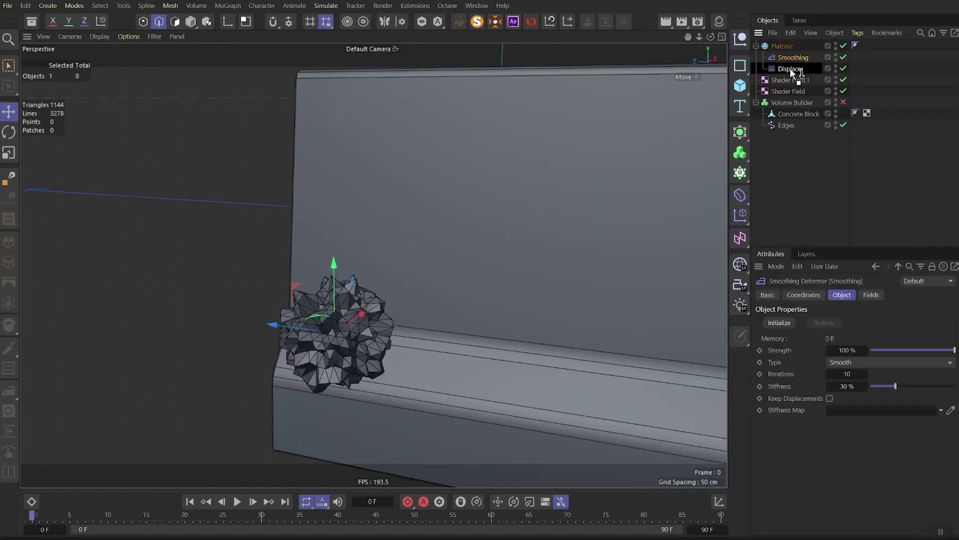
{"action": "left_click_drag", "start_coordinate": [791, 71], "coordinate": [791, 55]}
{"action": "left_click_drag", "start_coordinate": [954, 350], "coordinate": [888, 352]}
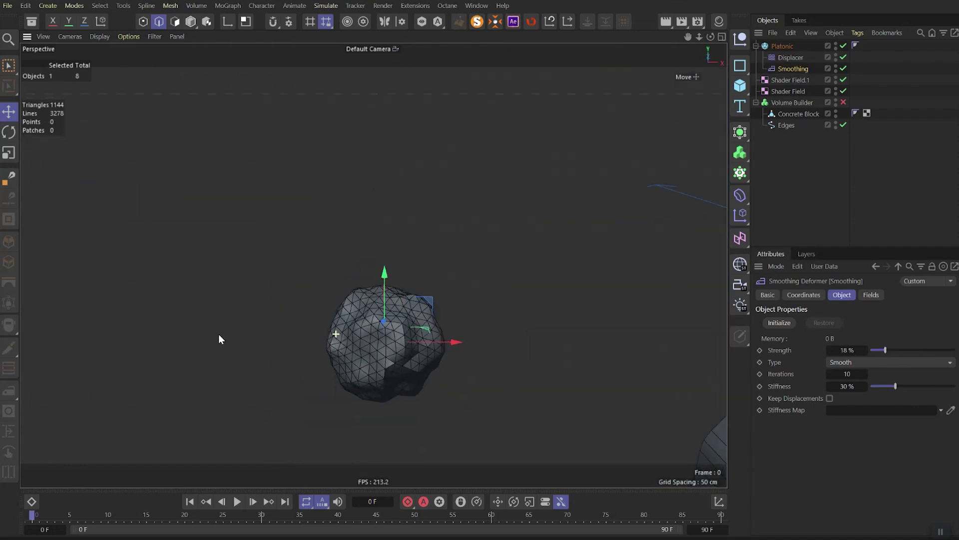
{"action": "right_click", "coordinate": [777, 45]}
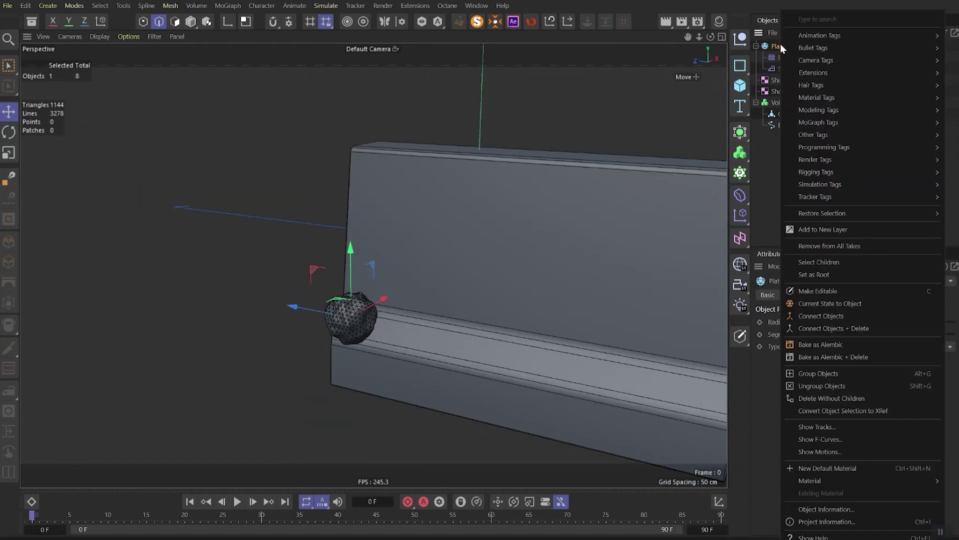
{"action": "left_click", "coordinate": [834, 329]}
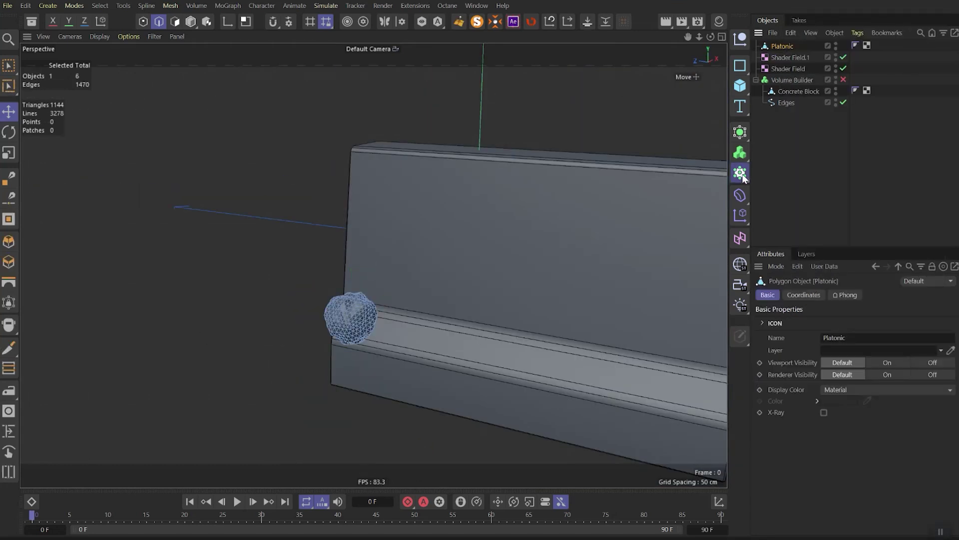
- Put the Platonic mesh in a Cloner set to Object mode, with Concrete Block as the target object
{"action": "left_click", "coordinate": [740, 172], "text": "alt"}
{"action": "left_click", "coordinate": [884, 321]}
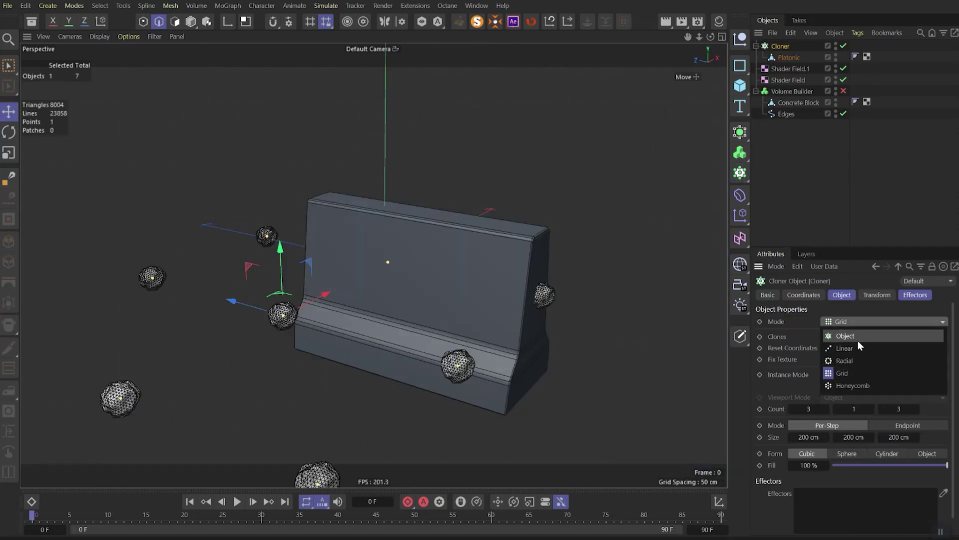
{"action": "left_click", "coordinate": [859, 340]}
{"action": "left_click_drag", "start_coordinate": [798, 102], "coordinate": [850, 413]}
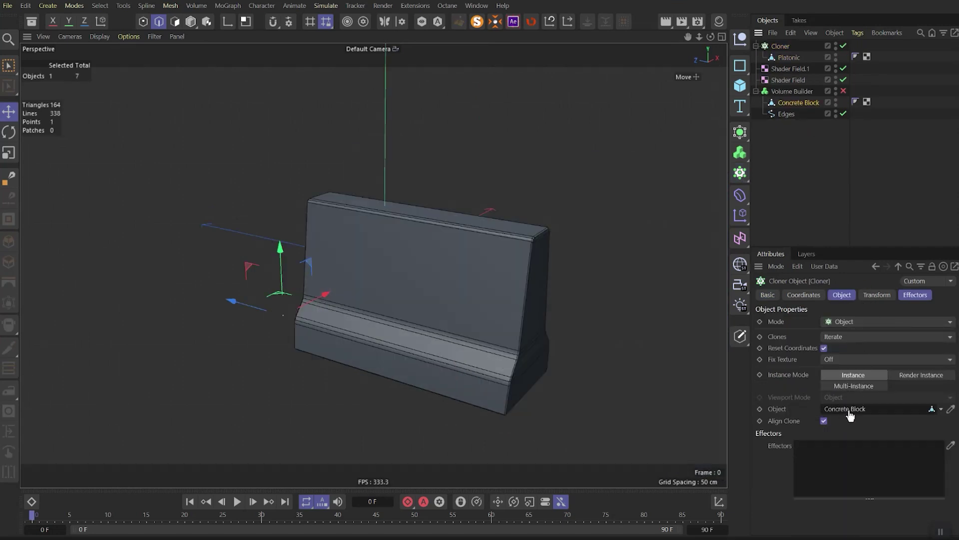
- Scale the source Platonic to about 42 % and set the Cloner to 14 clones with seed 1234593
{"action": "left_click_drag", "start_coordinate": [472, 215], "coordinate": [380, 242]}
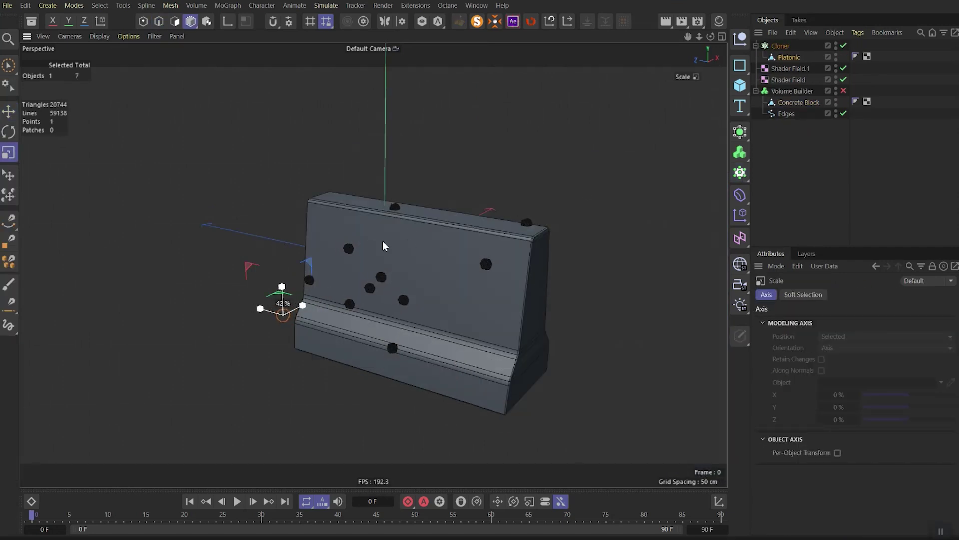
{"action": "scroll", "coordinate": [496, 251], "scroll_direction": "up", "scroll_amount": 1}
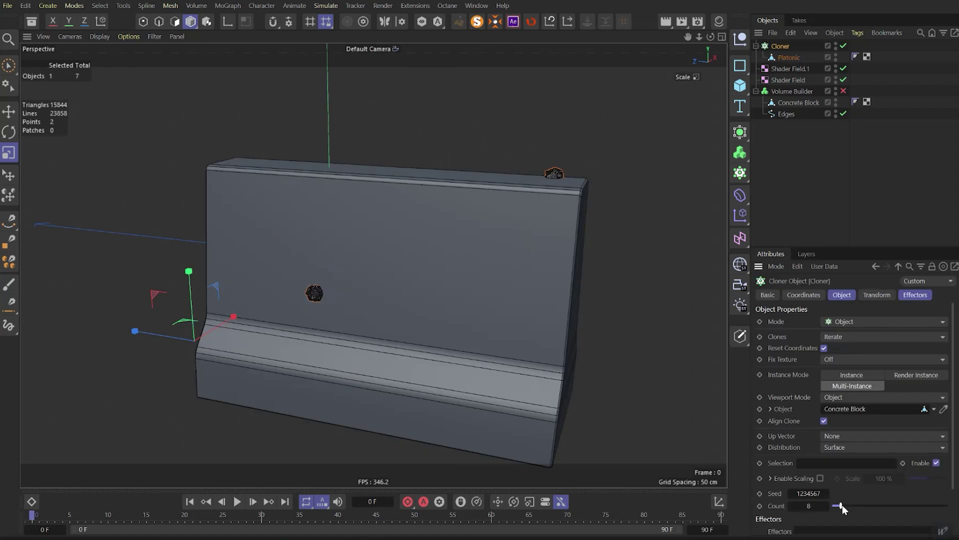
{"action": "left_click_drag", "start_coordinate": [842, 505], "coordinate": [822, 493]}
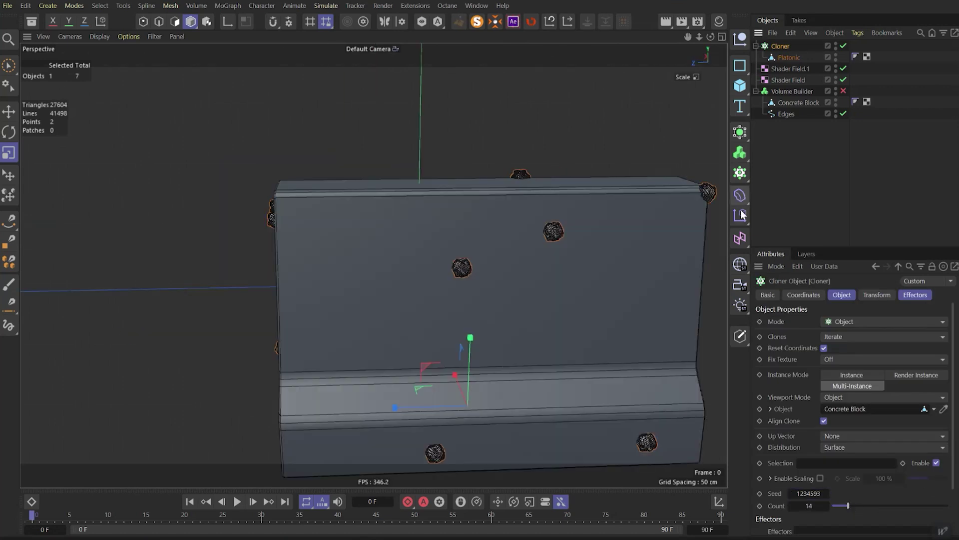
- Add a Random effector to the Cloner with a position variation of 5 cm on X, Y and Z
{"action": "left_click", "coordinate": [740, 215]}
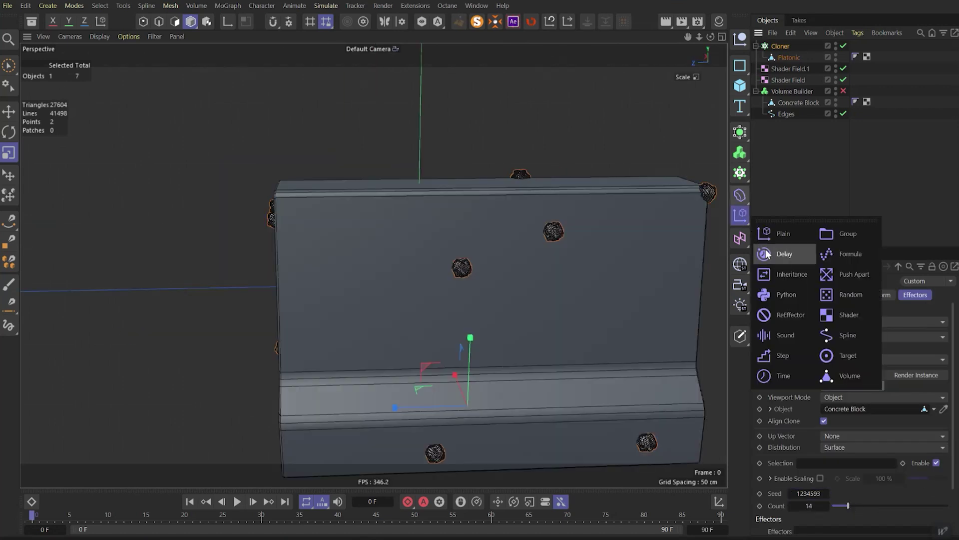
{"action": "left_click", "coordinate": [846, 292]}
{"action": "left_click", "coordinate": [842, 386]}
{"action": "type", "text": "5"}
{"action": "left_click", "coordinate": [841, 398]}
{"action": "type", "text": "5"}
{"action": "left_click", "coordinate": [841, 410]}
{"action": "type", "text": "5"}
{"action": "key", "text": "Return"}
- Enable rotation on the Random effector with H 99°, P 334° and B 454°
{"action": "left_click", "coordinate": [826, 422]}
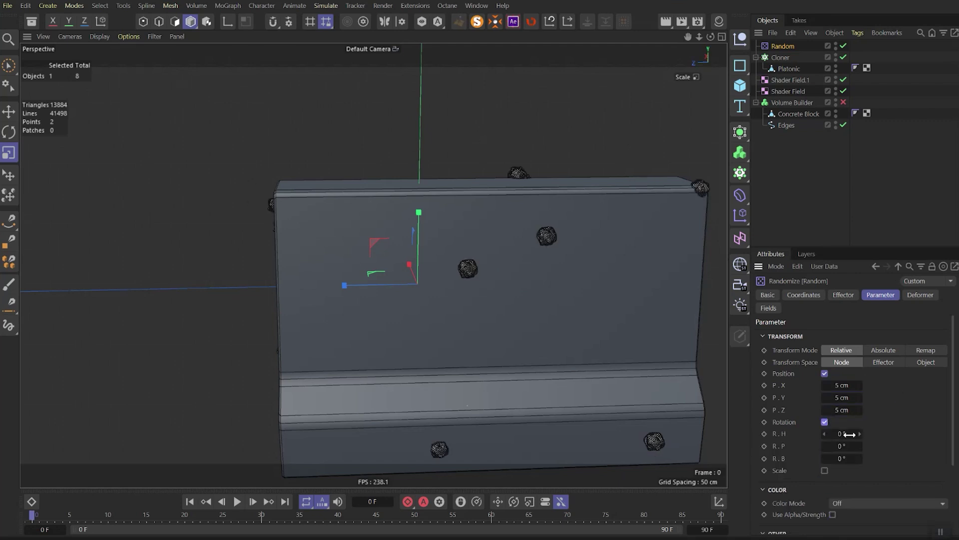
{"action": "left_click_drag", "start_coordinate": [847, 433], "coordinate": [888, 458]}
{"action": "key", "text": "Tab"}
{"action": "type", "text": "334"}
{"action": "key", "text": "Tab"}
{"action": "type", "text": "268"}
- Enable absolute scale on the Random effector with non-uniform values of 1.07, -0.41 and 0.94 for X, Y and Z
{"action": "left_click", "coordinate": [824, 470]}
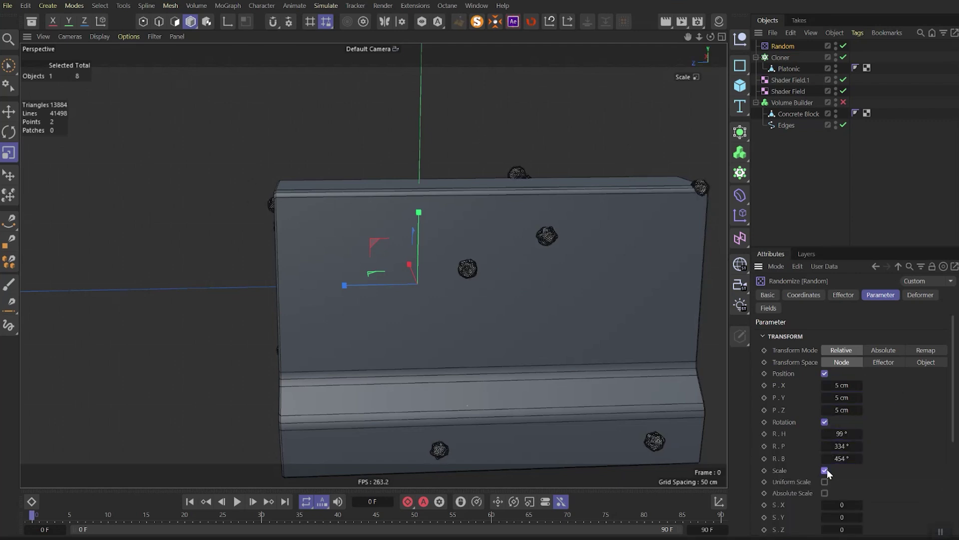
{"action": "left_click", "coordinate": [824, 493]}
{"action": "scroll", "coordinate": [823, 489], "scroll_direction": "down", "scroll_amount": 3}
{"action": "left_click_drag", "start_coordinate": [842, 438], "coordinate": [865, 437]}
{"action": "key", "text": "Return"}
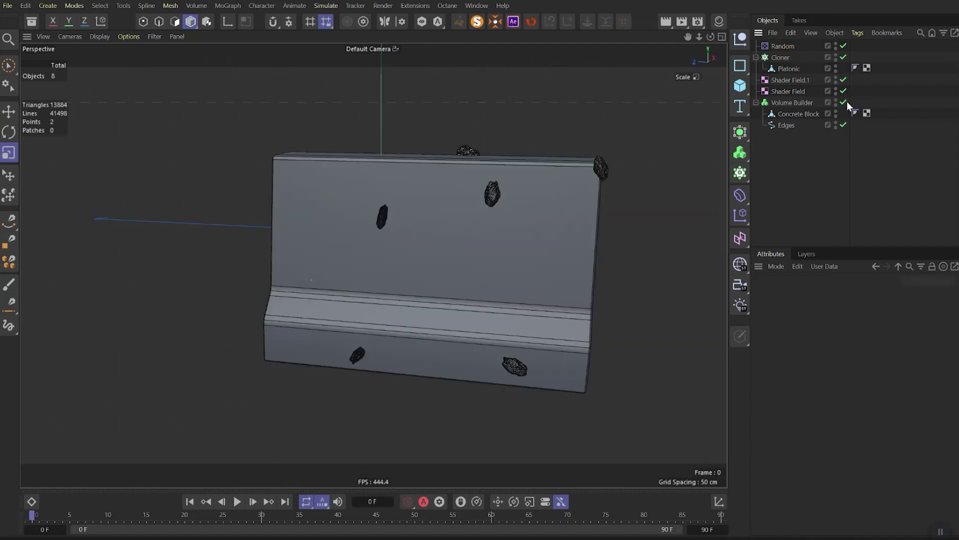
- Re-enable the Volume Builder, switch off Damages 2, and add the Cloner to the object list in Subtract mode
{"action": "left_click", "coordinate": [848, 103]}
{"action": "left_click", "coordinate": [761, 368]}
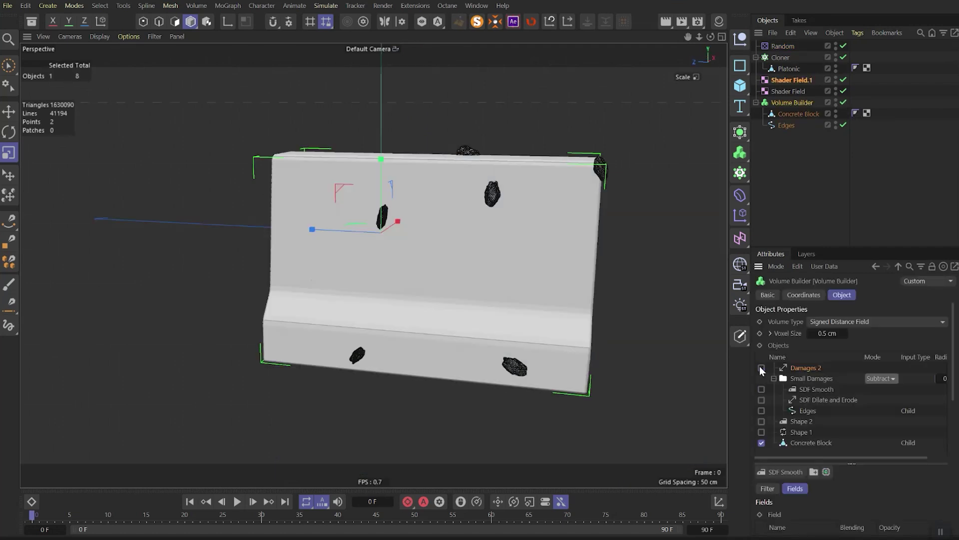
{"action": "left_click_drag", "start_coordinate": [787, 363], "coordinate": [791, 370]}
{"action": "left_click", "coordinate": [843, 368]}
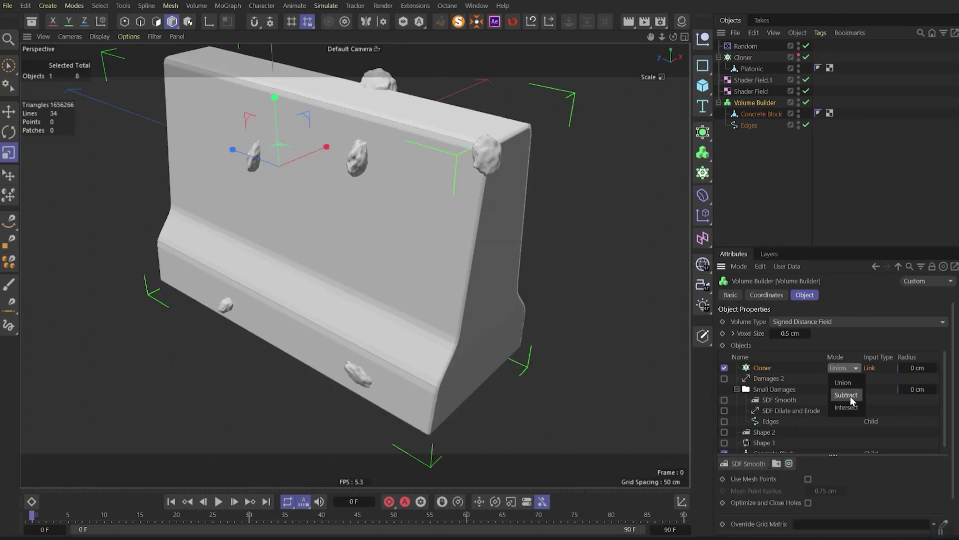
{"action": "left_click", "coordinate": [848, 395]}
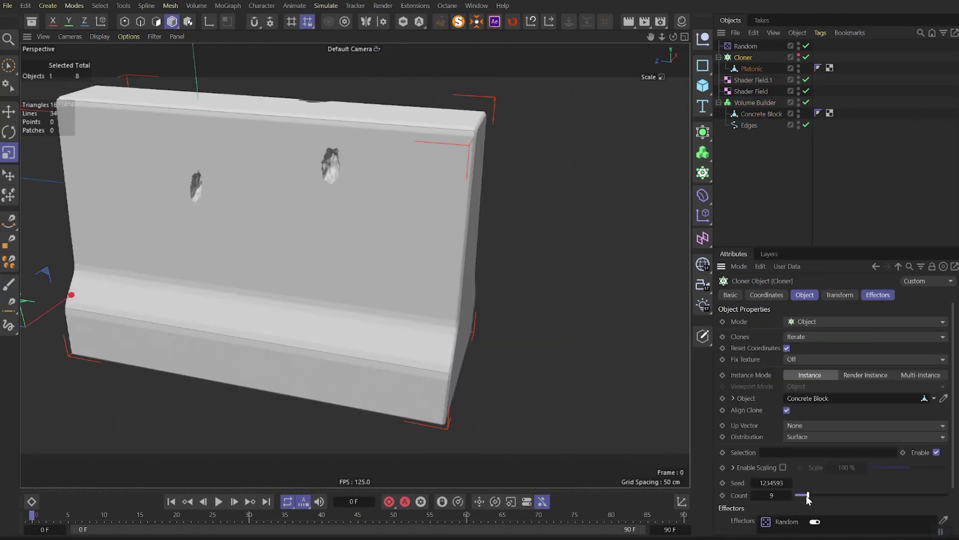
- Refine the subtracted holes by adjusting the clone count, setting the Random position to -20, 0 and 1 cm, and shrinking the clones
{"action": "left_click_drag", "start_coordinate": [806, 496], "coordinate": [814, 496]}
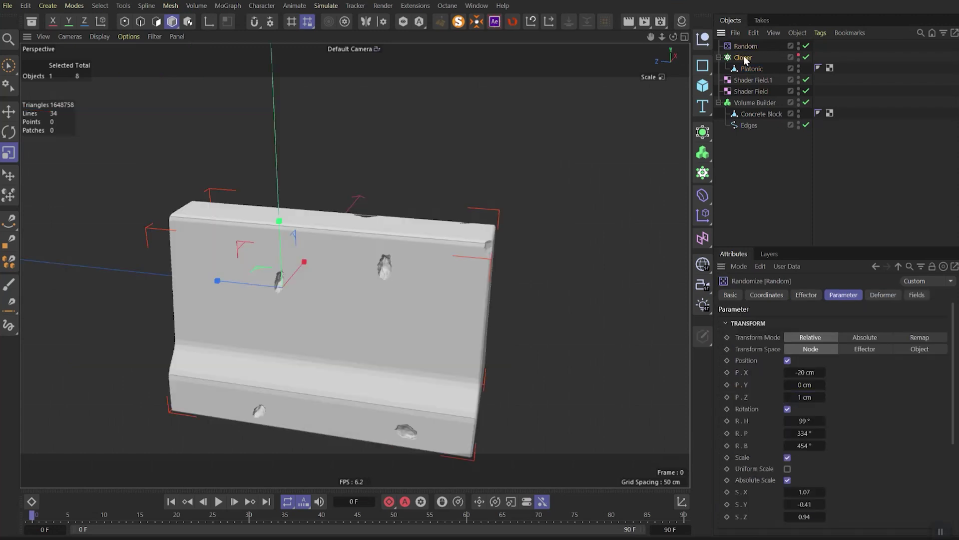
{"action": "key", "text": "t"}
{"action": "left_click_drag", "start_coordinate": [600, 176], "coordinate": [480, 227]}
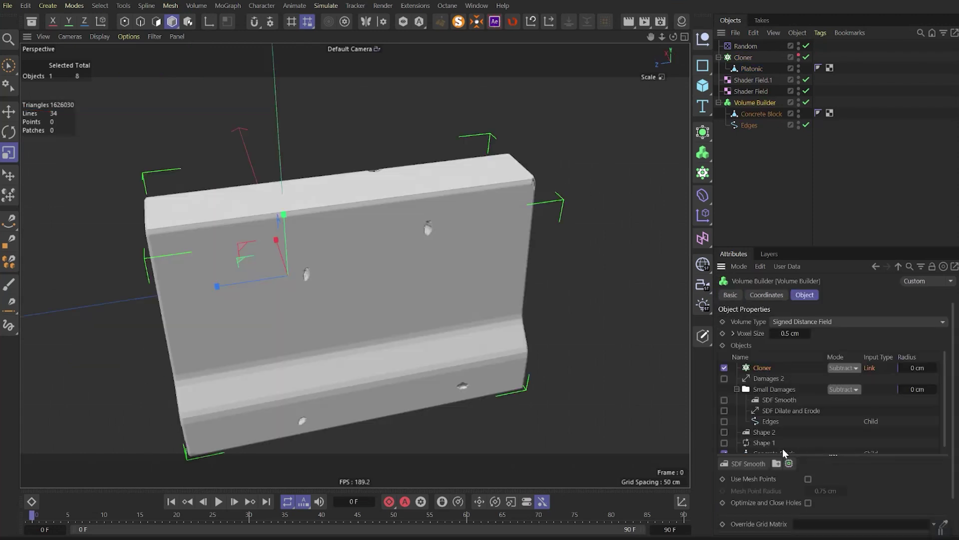
- Create a volume folder named Big Holes at the top of the object list and place the Cloner in it
{"action": "left_click", "coordinate": [776, 464]}
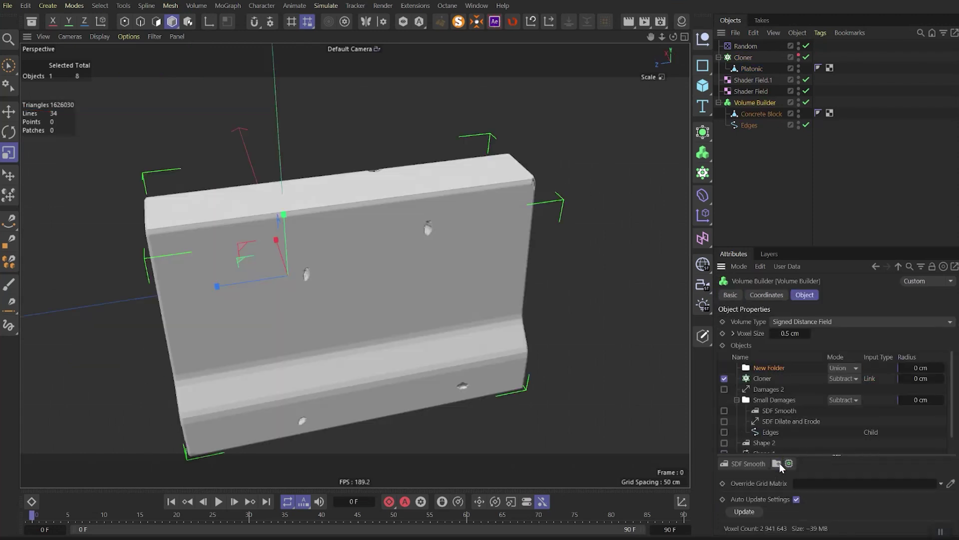
{"action": "double_click", "coordinate": [771, 369]}
{"action": "type", "text": "B"}
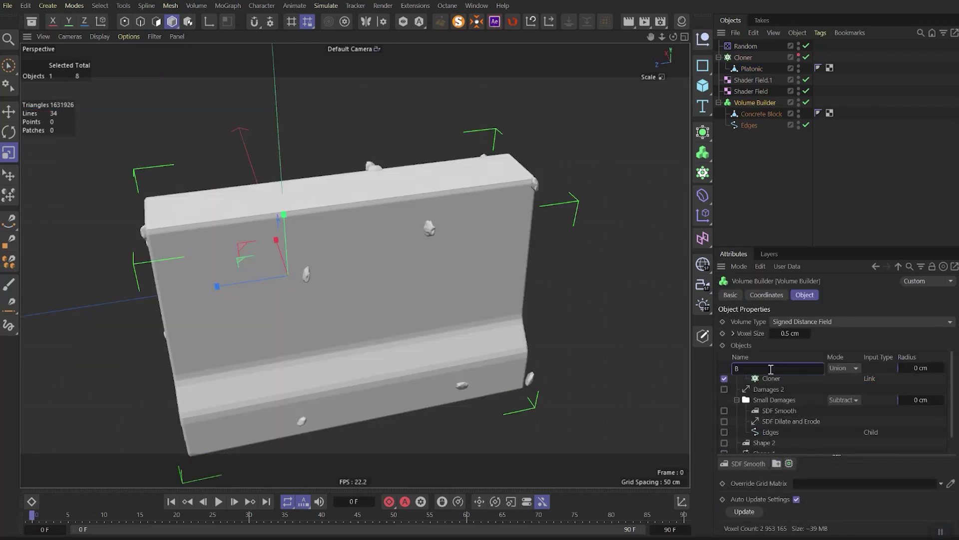
{"action": "type", "text": "ig Holes"}
{"action": "key", "text": "Return"}
- Move the SDF Smooth filter above the Cloner in Big Holes, enable it at 10 % strength, and set the folder to Subtract
{"action": "left_click_drag", "start_coordinate": [773, 410], "coordinate": [726, 380]}
{"action": "left_click", "coordinate": [724, 379]}
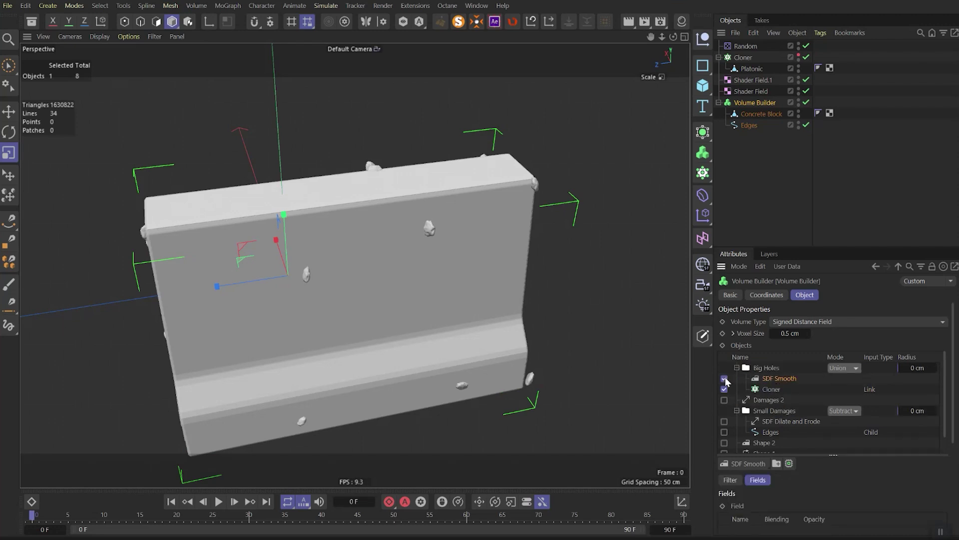
{"action": "left_click", "coordinate": [845, 367]}
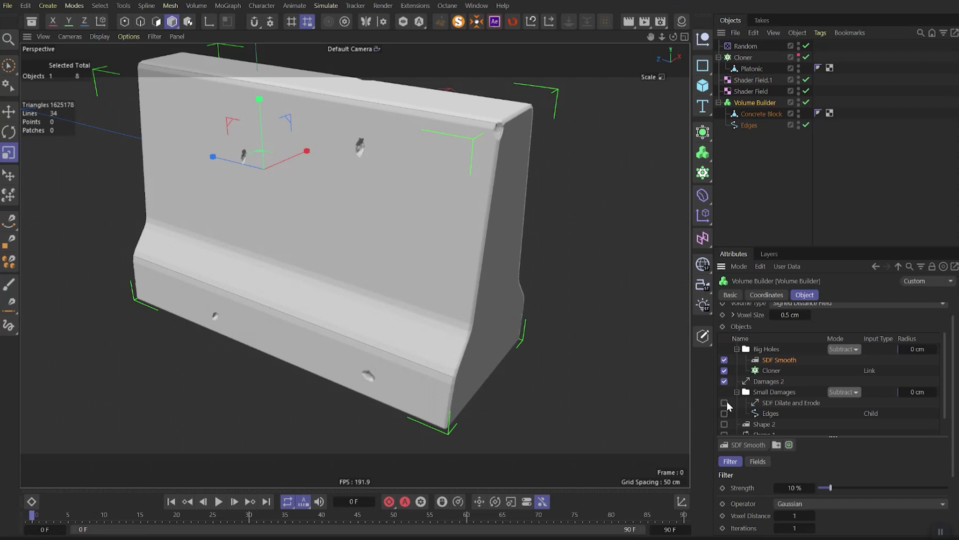
- Enable the remaining volume layers, including Damages 2, the Small Damages entries and the Shape filters
{"action": "left_click", "coordinate": [724, 412]}
{"action": "left_click", "coordinate": [636, 205]}
{"action": "left_click_drag", "start_coordinate": [637, 206], "coordinate": [520, 241], "text": "alt"}
{"action": "left_click", "coordinate": [519, 241]}
- Add a Volume Mesher as the parent of the Volume Builder to turn the damaged barrier into a mesh
{"action": "left_click", "coordinate": [703, 155]}
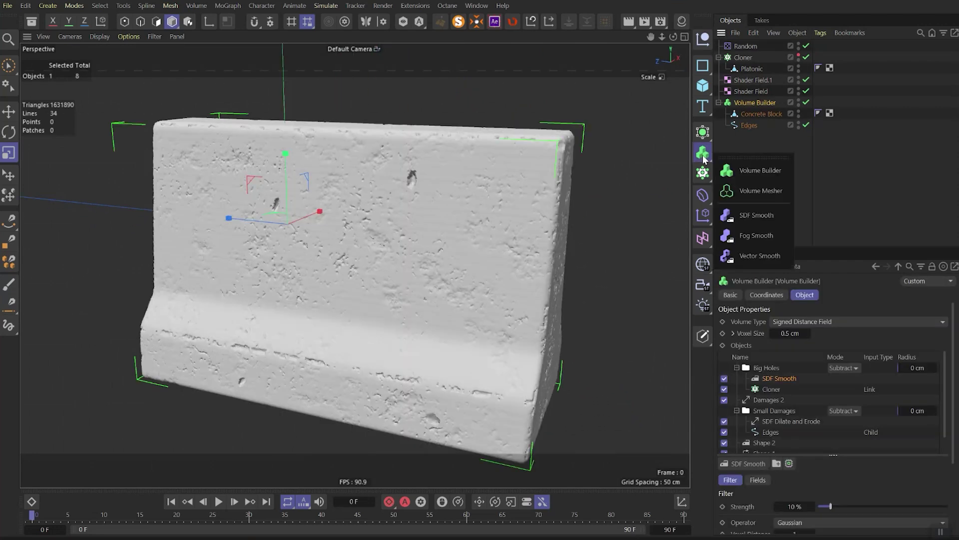
{"action": "left_click", "coordinate": [755, 192]}
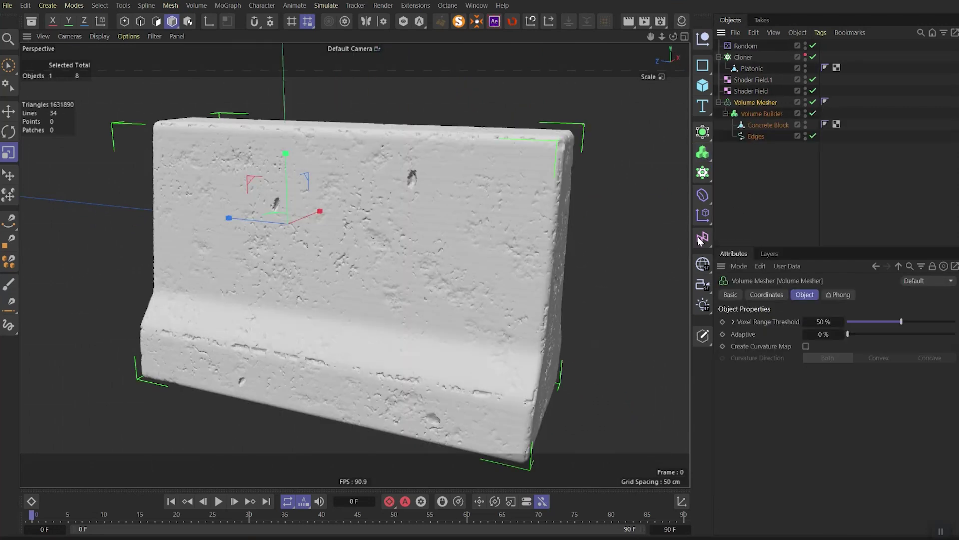
{"action": "scroll", "coordinate": [478, 204], "scroll_direction": "up", "scroll_amount": 5}
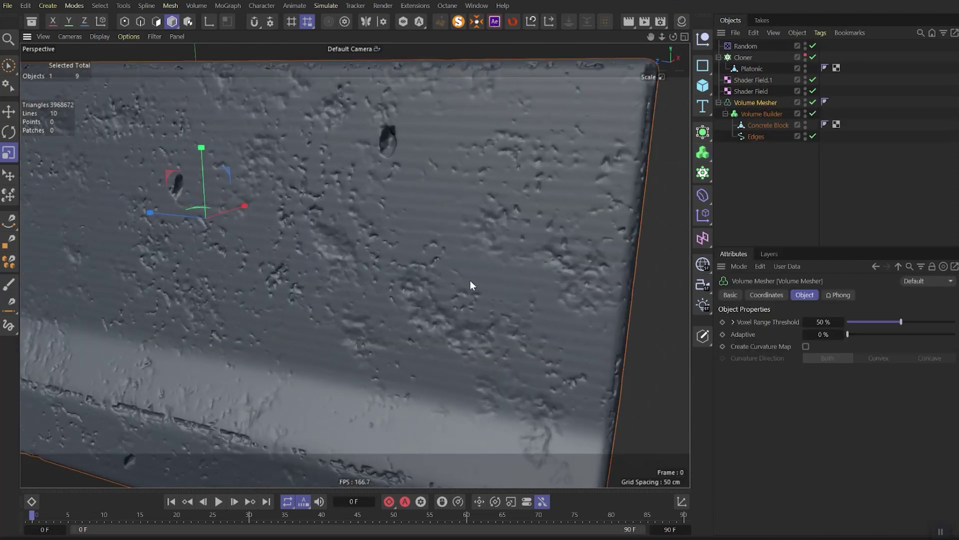
- Set the Volume Mesher's Adaptive value to 0.5 % to reduce the barrier mesh's polygon count
{"action": "left_click", "coordinate": [820, 334]}
{"action": "type", "text": ".5"}
{"action": "key", "text": "Return"}
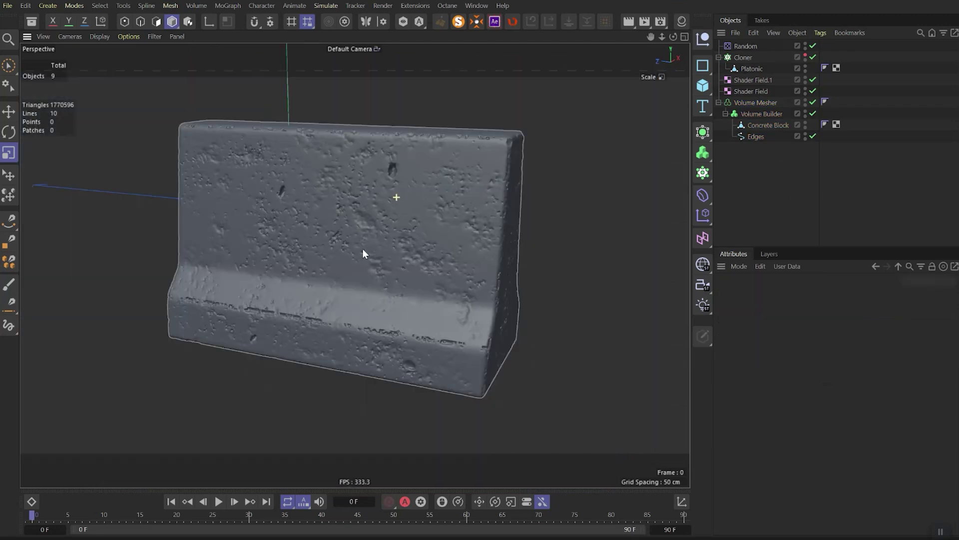
{"action": "left_click_drag", "start_coordinate": [361, 248], "coordinate": [451, 221], "text": "alt"}
- Add a Linear Field above Shader Field.1 in the Damages 2 filter's fields and set its blending to Subtract
{"action": "left_click", "coordinate": [762, 113]}
{"action": "scroll", "coordinate": [799, 480], "scroll_direction": "down", "scroll_amount": 3}
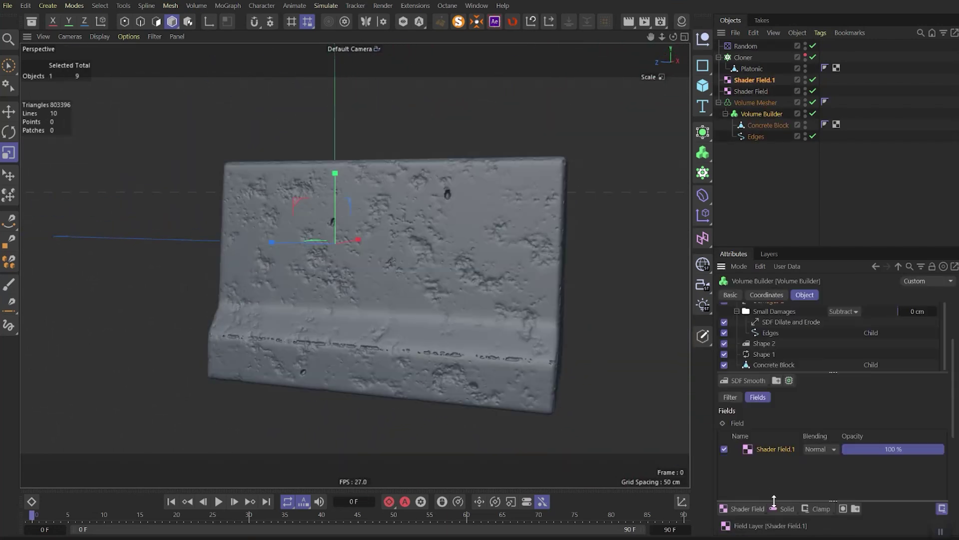
{"action": "left_click", "coordinate": [749, 510]}
{"action": "left_click", "coordinate": [755, 462]}
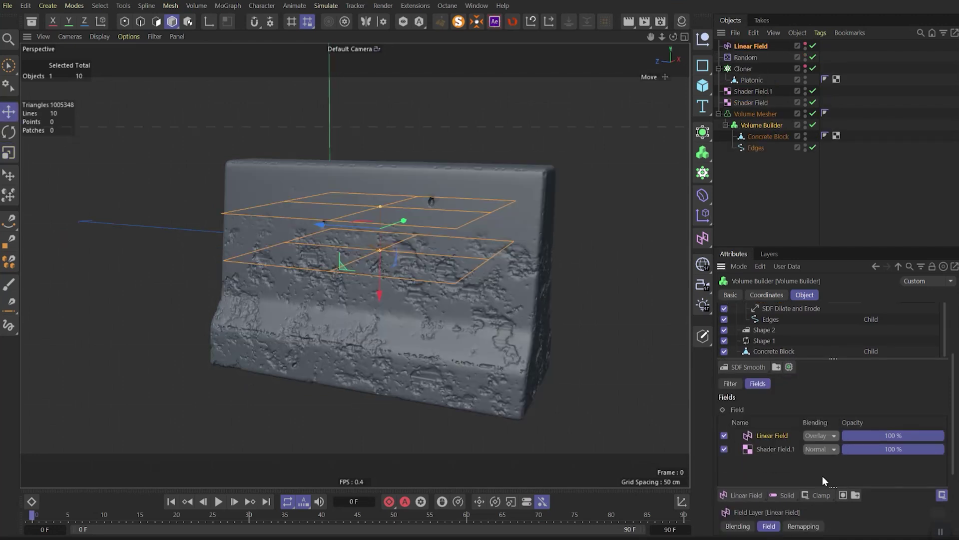
{"action": "left_click", "coordinate": [820, 435]}
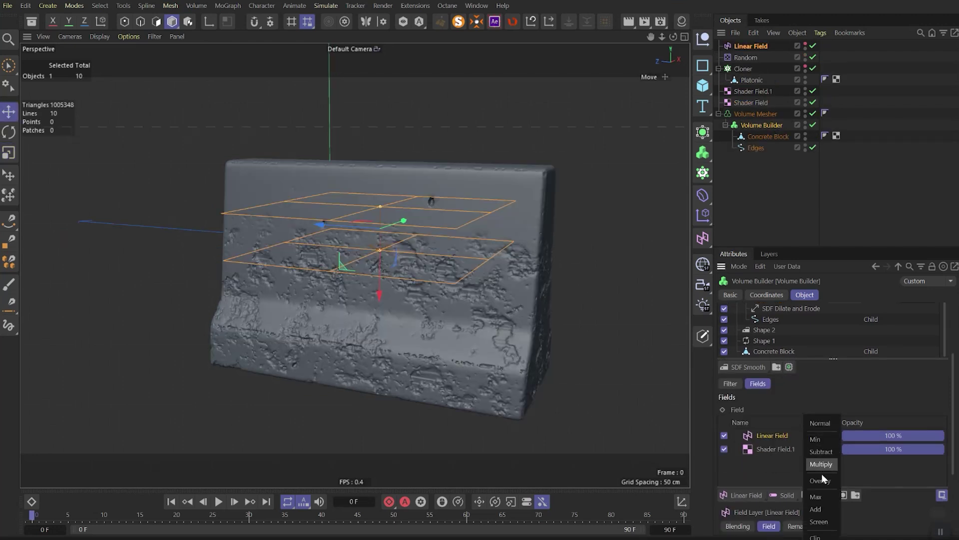
{"action": "left_click", "coordinate": [824, 453]}
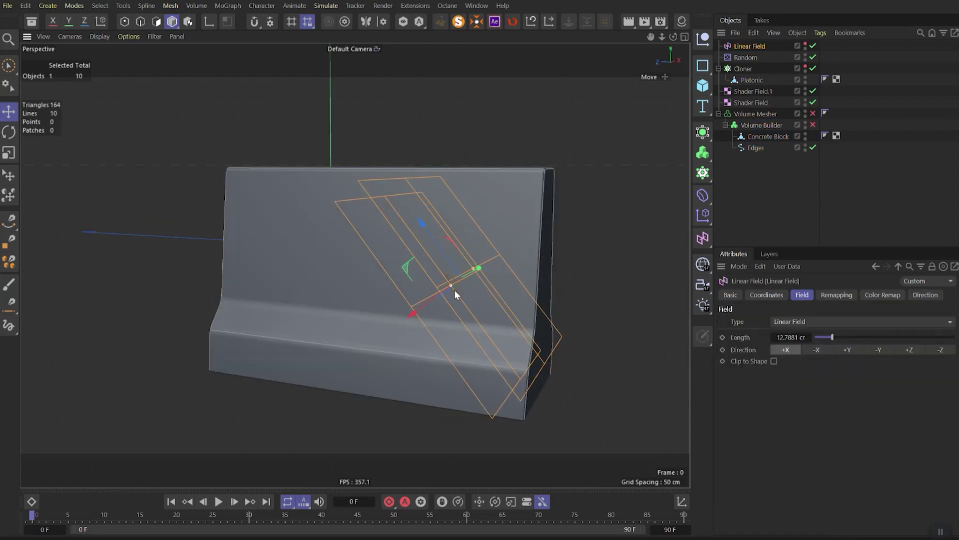
- Shorten the diagonal Linear Field to about 7.2 cm and inspect how it limits the erosion on the barrier
{"action": "left_click_drag", "start_coordinate": [454, 289], "coordinate": [442, 311]}
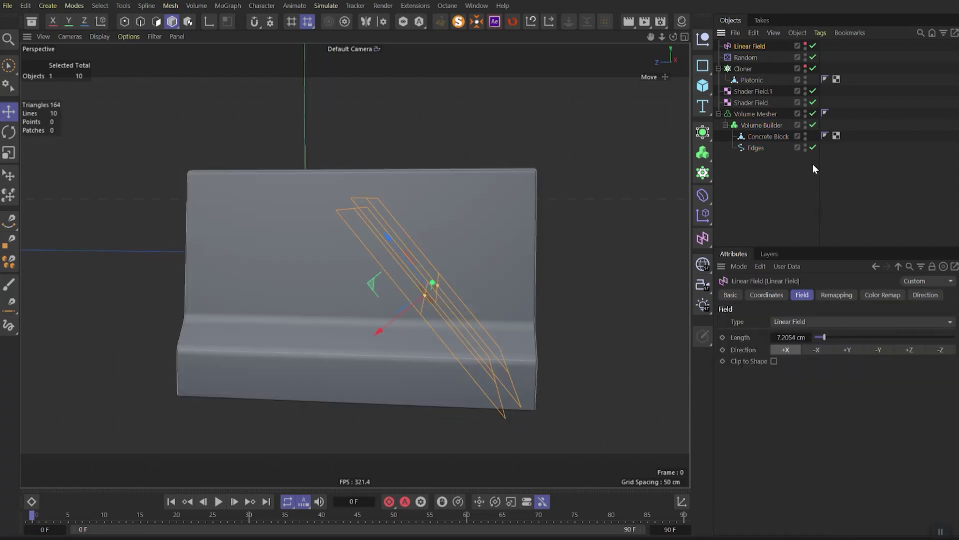
{"action": "left_click", "coordinate": [813, 165]}
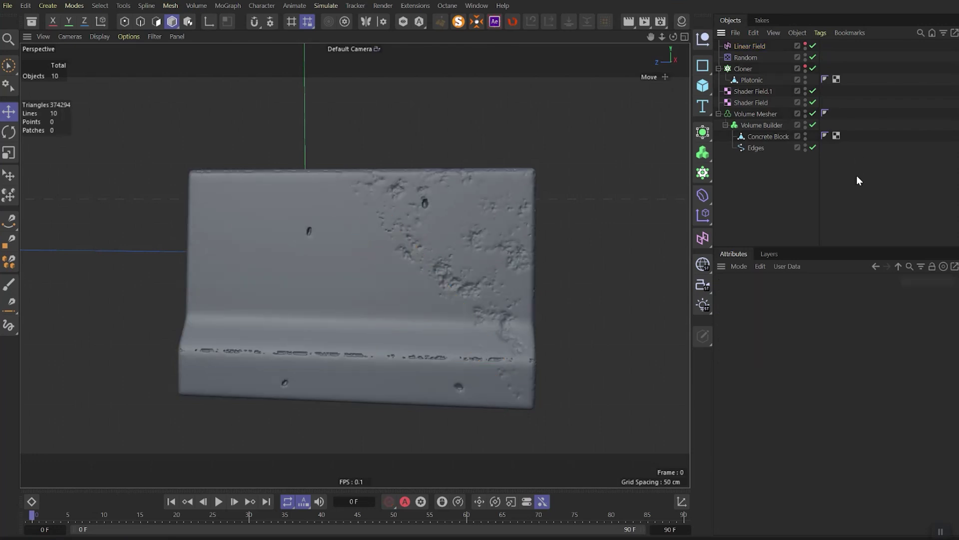
{"action": "left_click", "coordinate": [744, 45]}
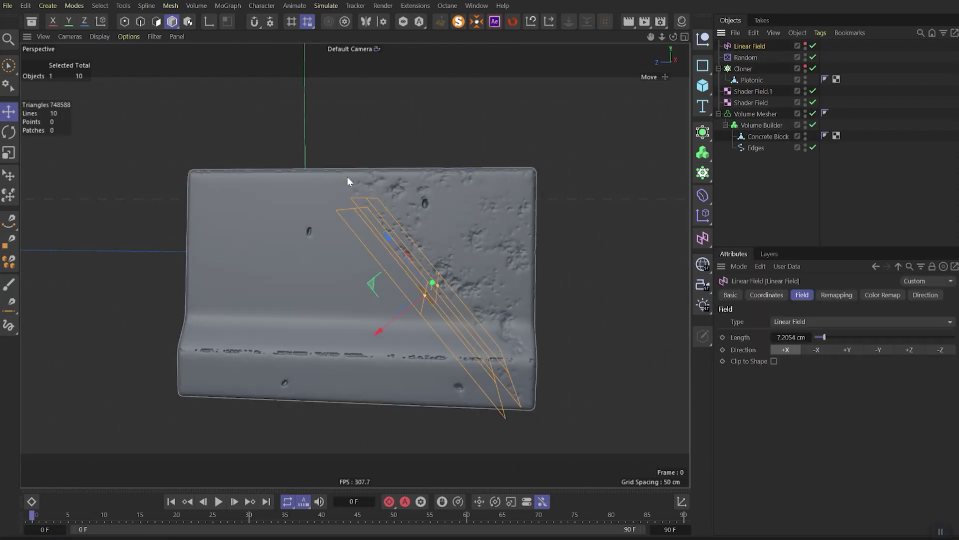
{"action": "left_click", "coordinate": [822, 187]}
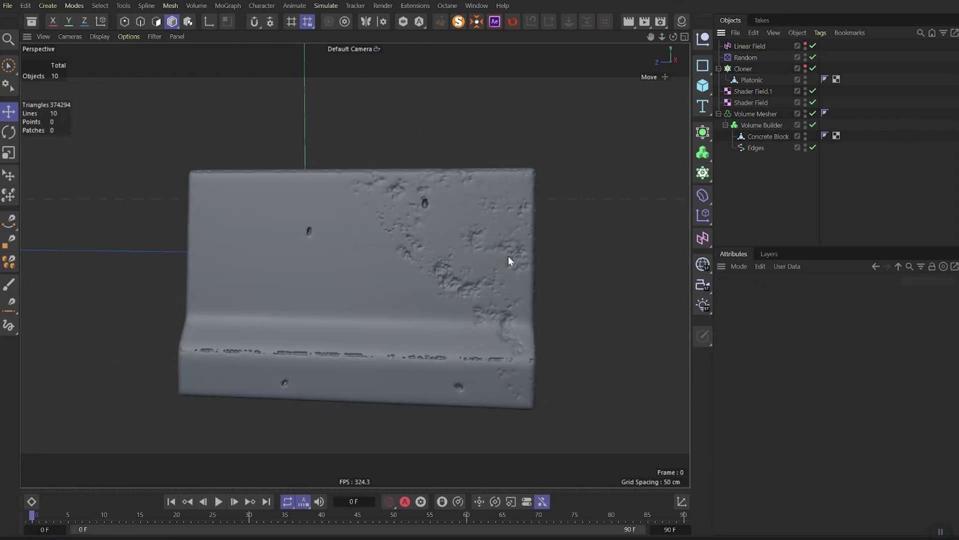
{"action": "left_click_drag", "start_coordinate": [505, 259], "coordinate": [483, 267], "text": "alt"}
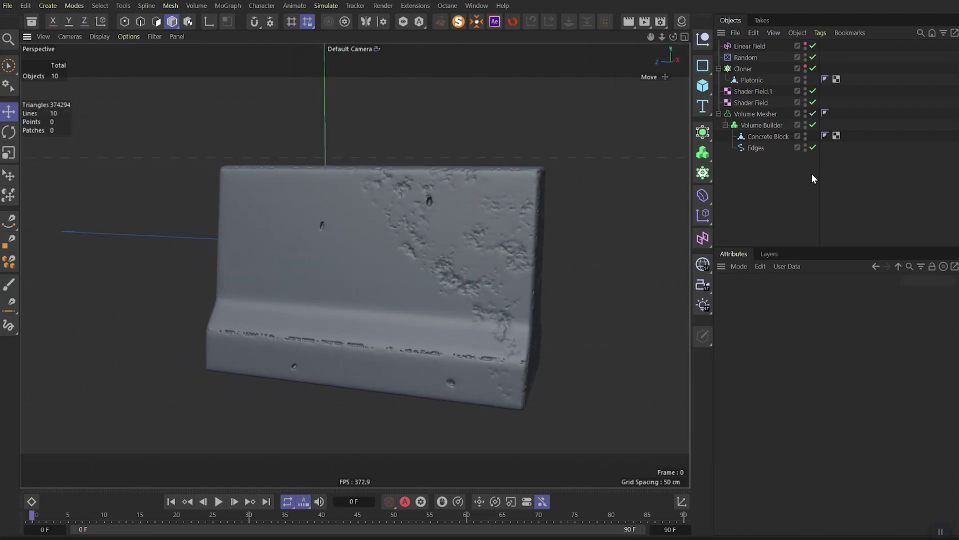
- Delete the Linear Field and select the Volume Builder
{"action": "left_click", "coordinate": [748, 47]}
{"action": "scroll", "coordinate": [748, 49], "scroll_direction": "down", "scroll_amount": 1}
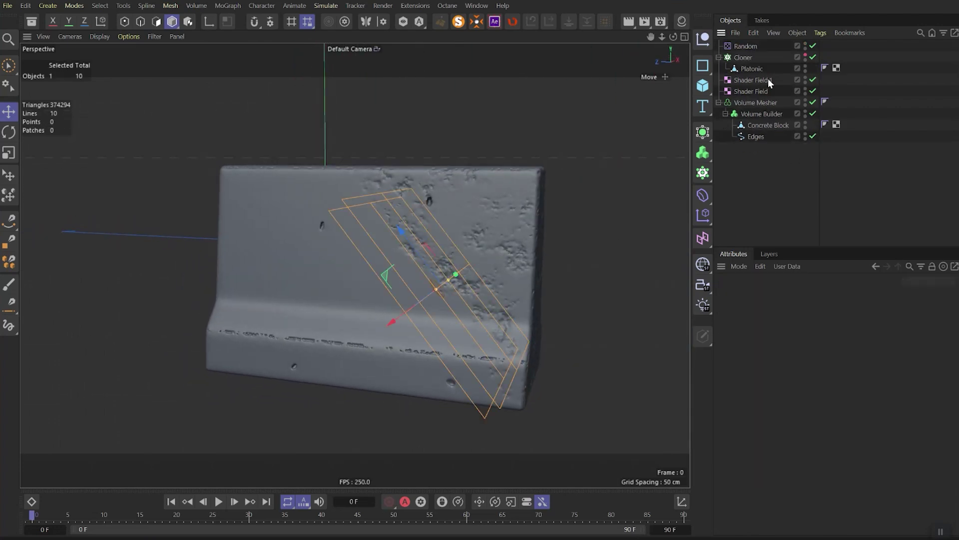
{"action": "left_click", "coordinate": [762, 114]}
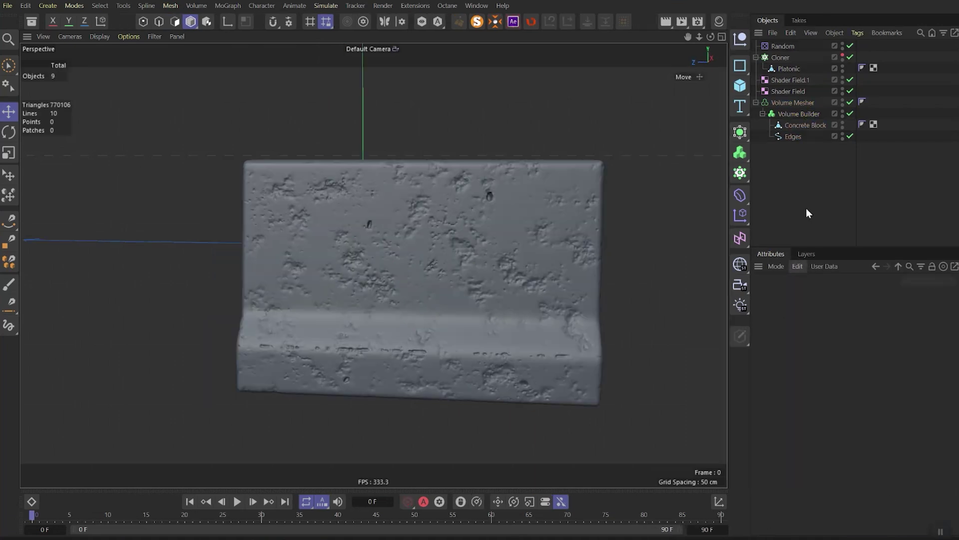
- Disable both the Volume Mesher and the Volume Builder
{"action": "left_click", "coordinate": [850, 102]}
{"action": "left_click", "coordinate": [851, 113]}
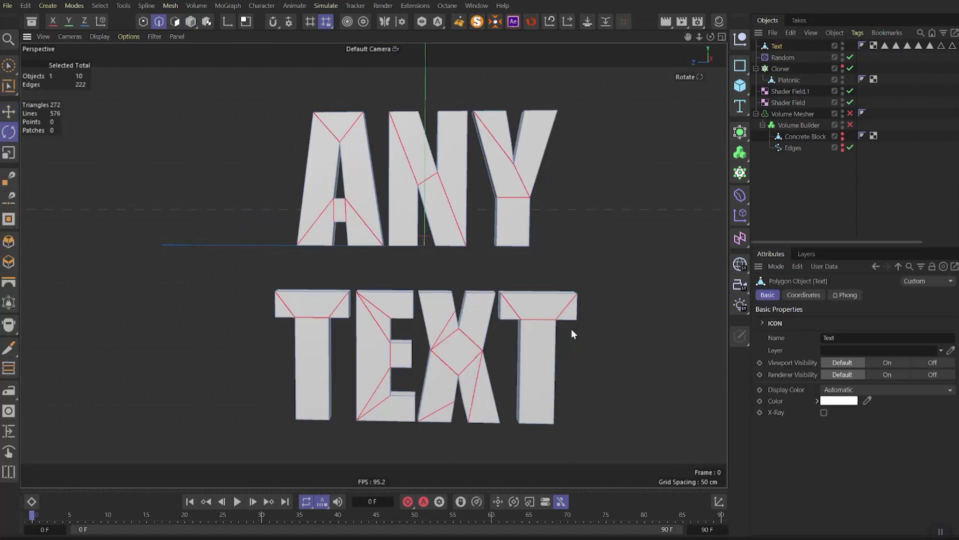
- Select the Text object's phong-break edges, extract them with Edge to Spline, and place the spline in the Volume Builder's Small Damages folder
{"action": "key", "text": "v"}
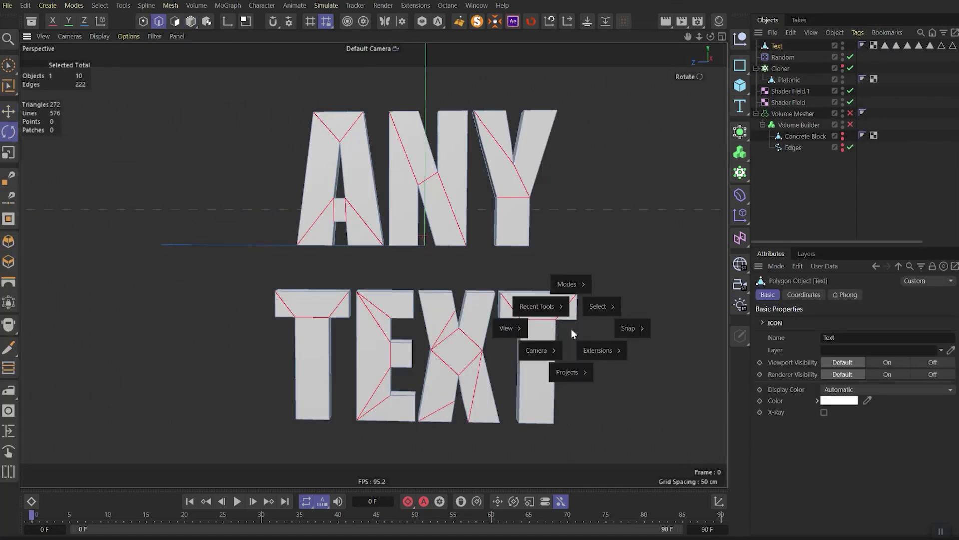
{"action": "mouse_move", "coordinate": [594, 299]}
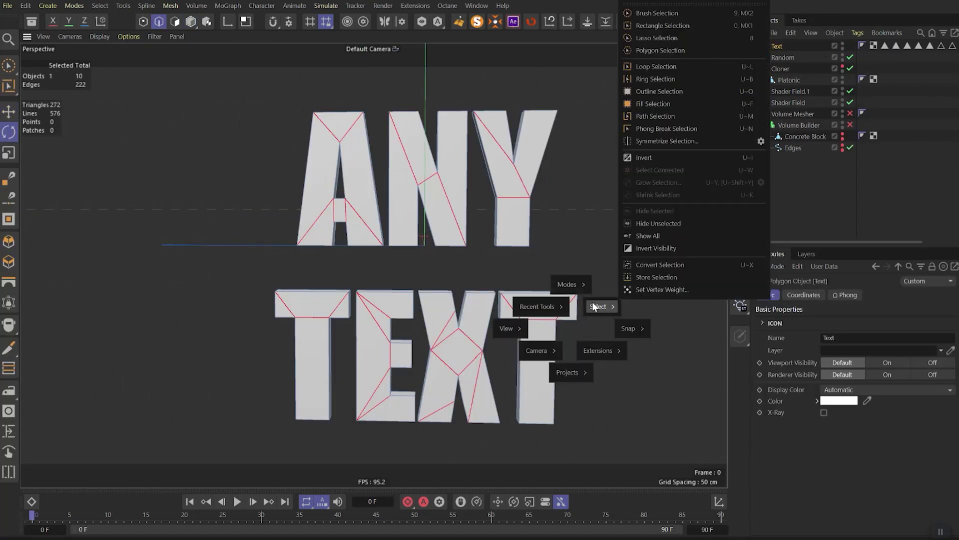
{"action": "left_click", "coordinate": [651, 129]}
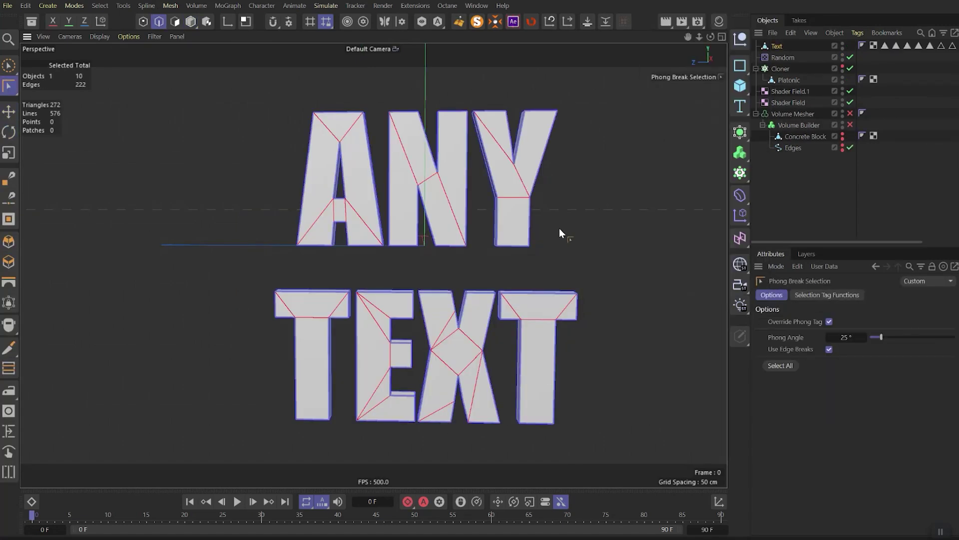
{"action": "key", "text": "shift+c"}
{"action": "type", "text": "edge to"}
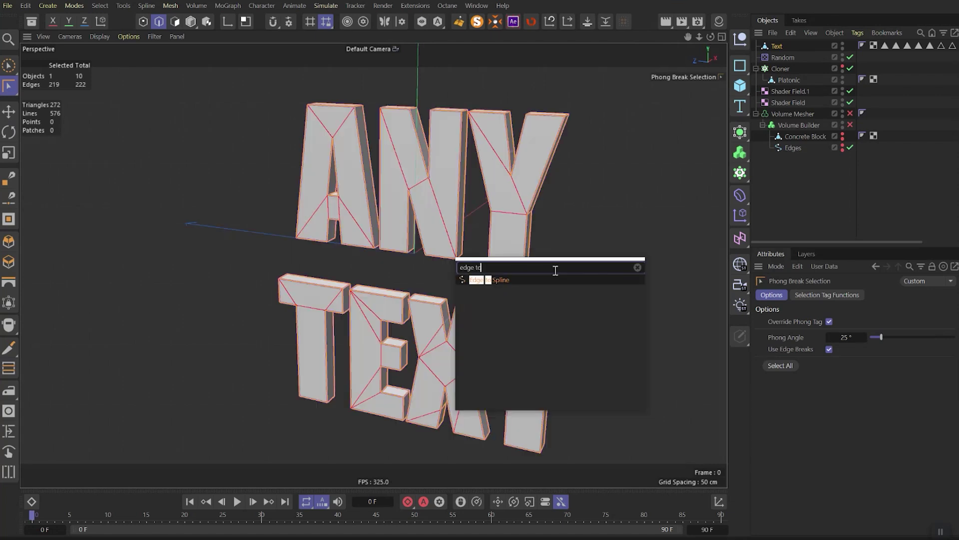
{"action": "left_click", "coordinate": [496, 280]}
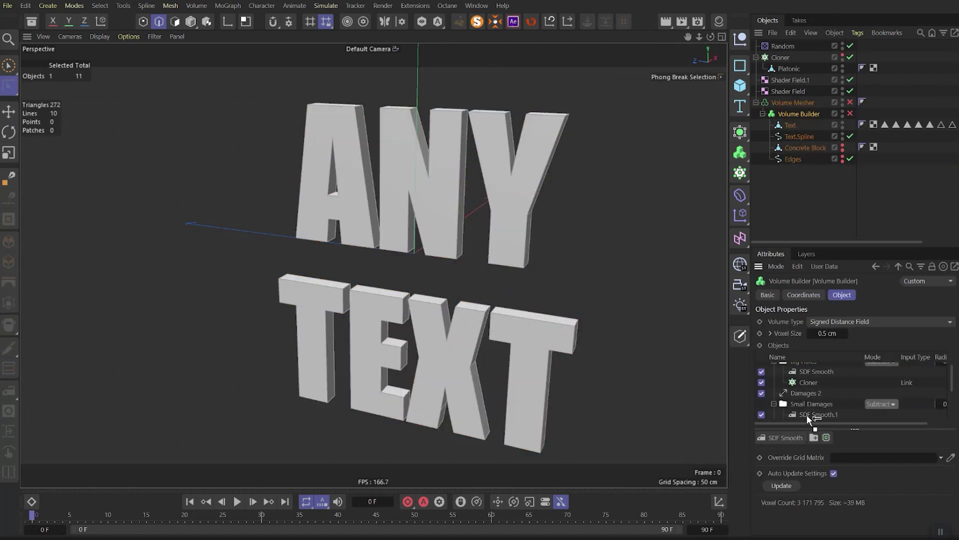
{"action": "left_click_drag", "start_coordinate": [806, 414], "coordinate": [807, 415]}
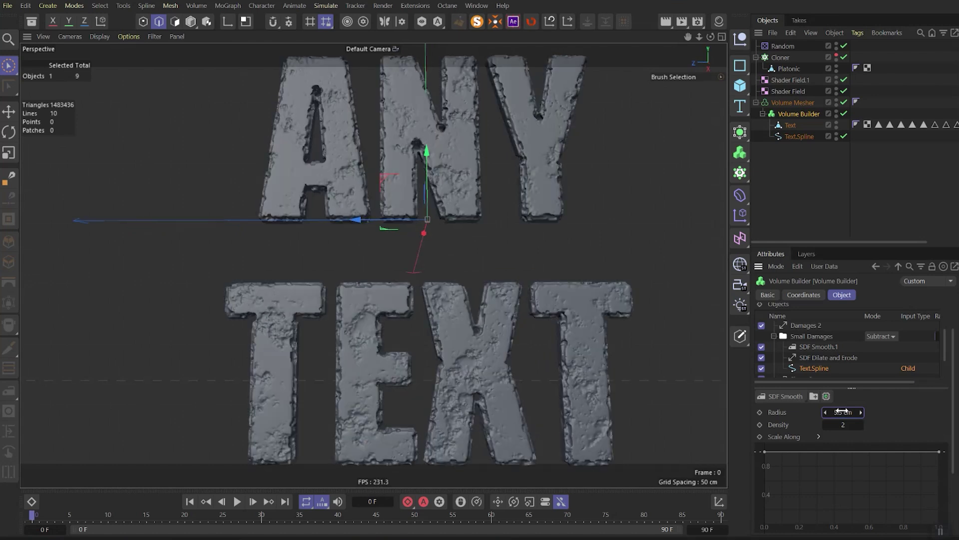
- Examine the eroded edges and surfaces of the ANY TEXT lettering and the damaged brick from several angles
{"action": "left_click_drag", "start_coordinate": [382, 298], "coordinate": [444, 191], "text": "alt"}
{"action": "scroll", "coordinate": [425, 103], "scroll_direction": "up", "scroll_amount": 5}
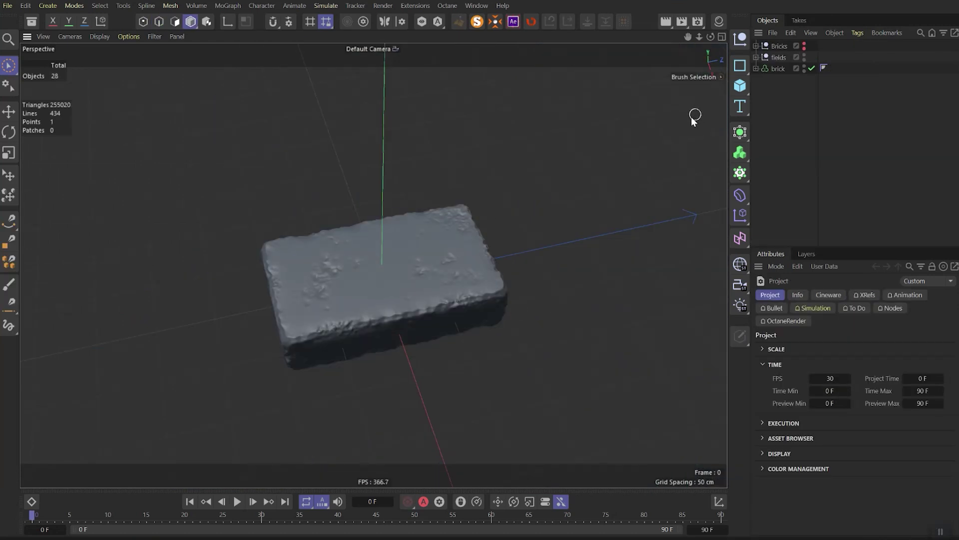
{"action": "left_click_drag", "start_coordinate": [380, 293], "coordinate": [420, 284], "text": "alt"}
{"action": "scroll", "coordinate": [419, 284], "scroll_direction": "down", "scroll_amount": 3}
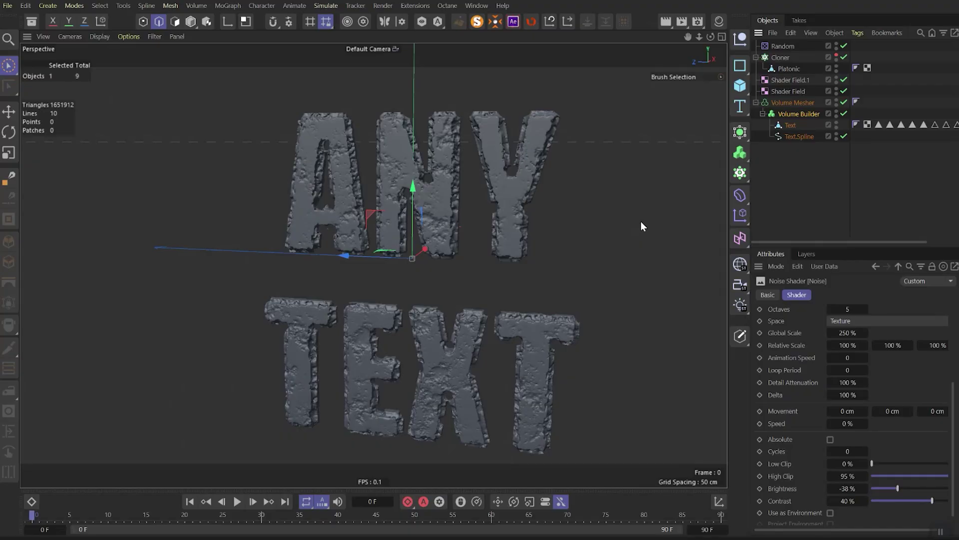
{"action": "left_click", "coordinate": [818, 195]}
{"action": "left_click_drag", "start_coordinate": [429, 346], "coordinate": [447, 300], "text": "alt"}
{"action": "right_click_drag", "start_coordinate": [446, 360], "coordinate": [469, 320], "text": "alt"}
{"action": "left_click_drag", "start_coordinate": [469, 320], "coordinate": [512, 249], "text": "alt"}
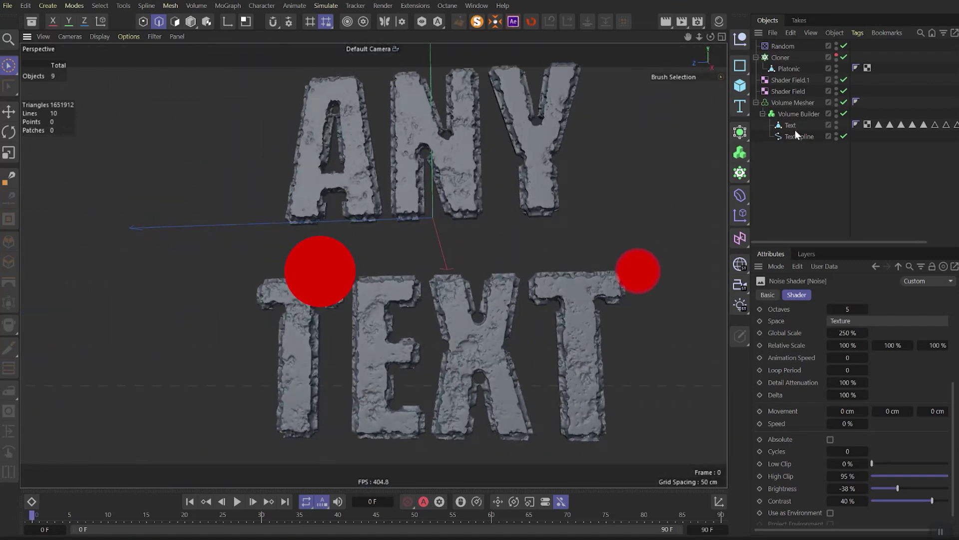
- Open the Radius of Text.Spline in the Volume Builder's Small Damages folder for editing
{"action": "left_click", "coordinate": [799, 114]}
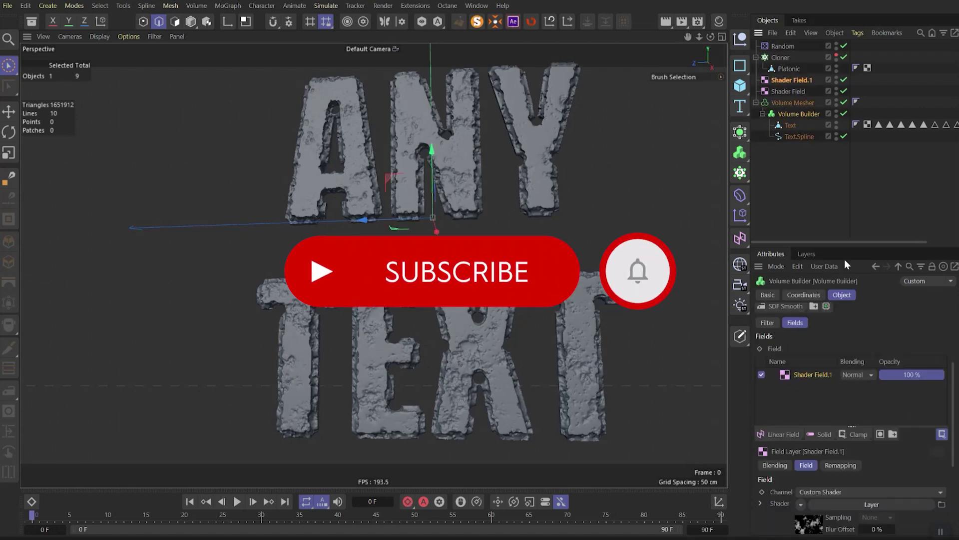
{"action": "left_click_drag", "start_coordinate": [953, 400], "coordinate": [956, 361]}
{"action": "scroll", "coordinate": [849, 355], "scroll_direction": "down", "scroll_amount": 2}
{"action": "left_click", "coordinate": [806, 366]}
{"action": "left_click", "coordinate": [844, 411]}
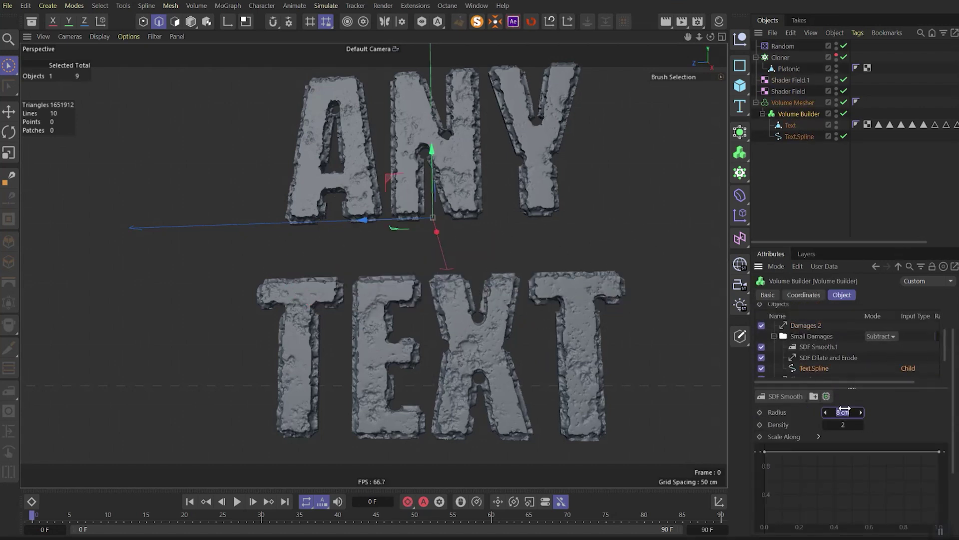